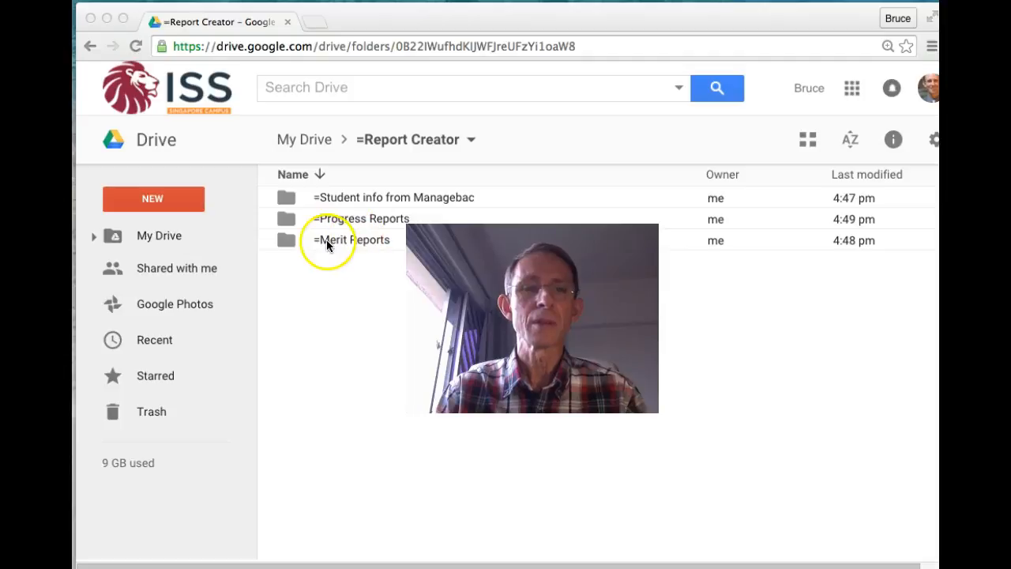
Open the first ReportCreator_Master_MERIT document in the =Merit Reports folder
double_click(327, 241)
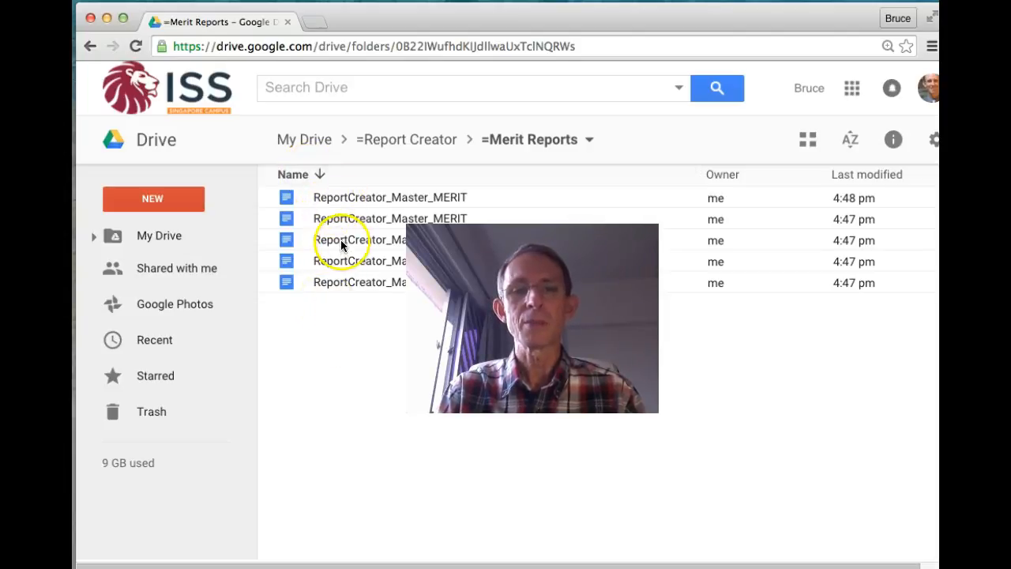
left_click(326, 197)
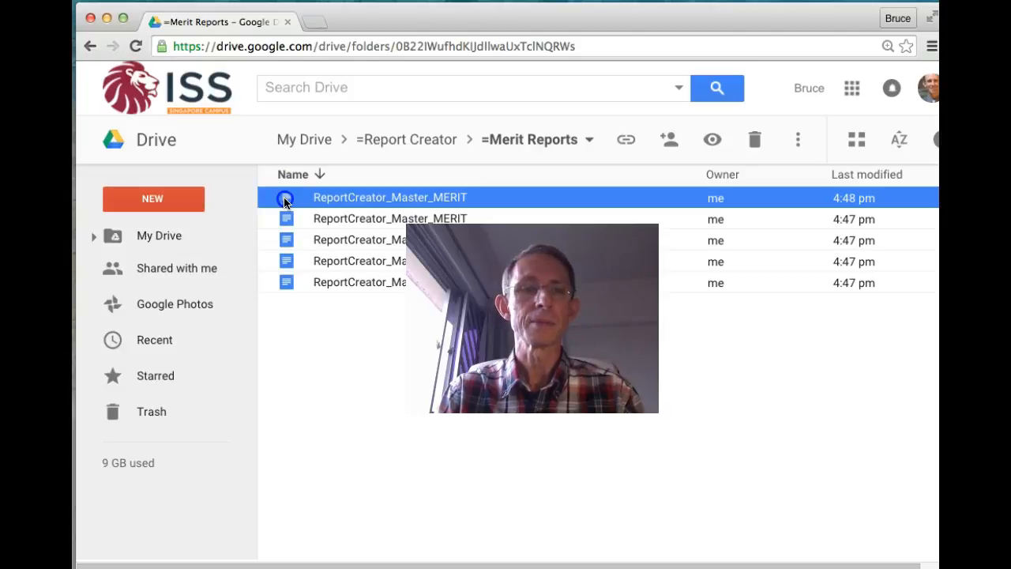
double_click(285, 201)
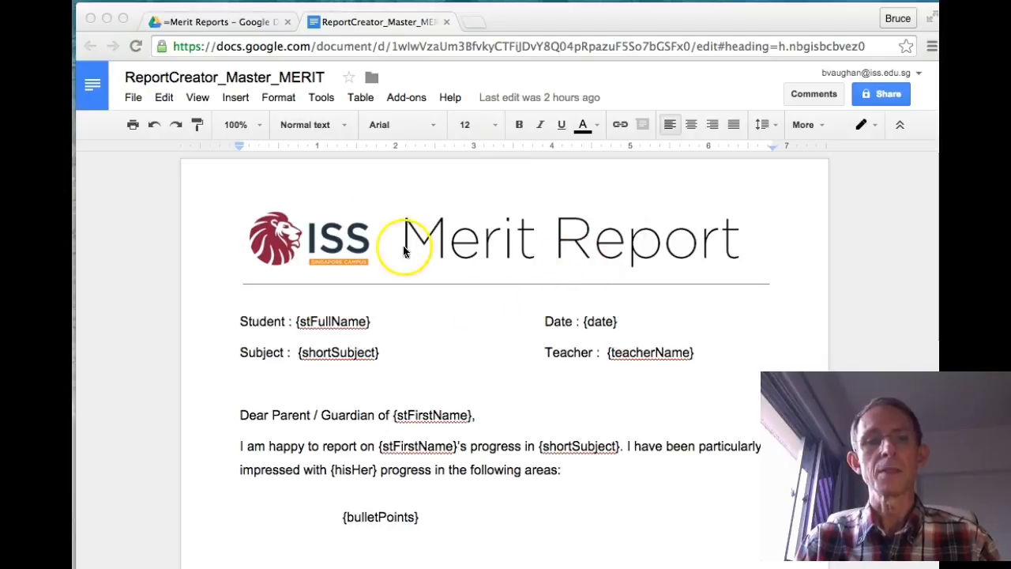
Run the Report Creator add-on on the merit report template
left_click(406, 101)
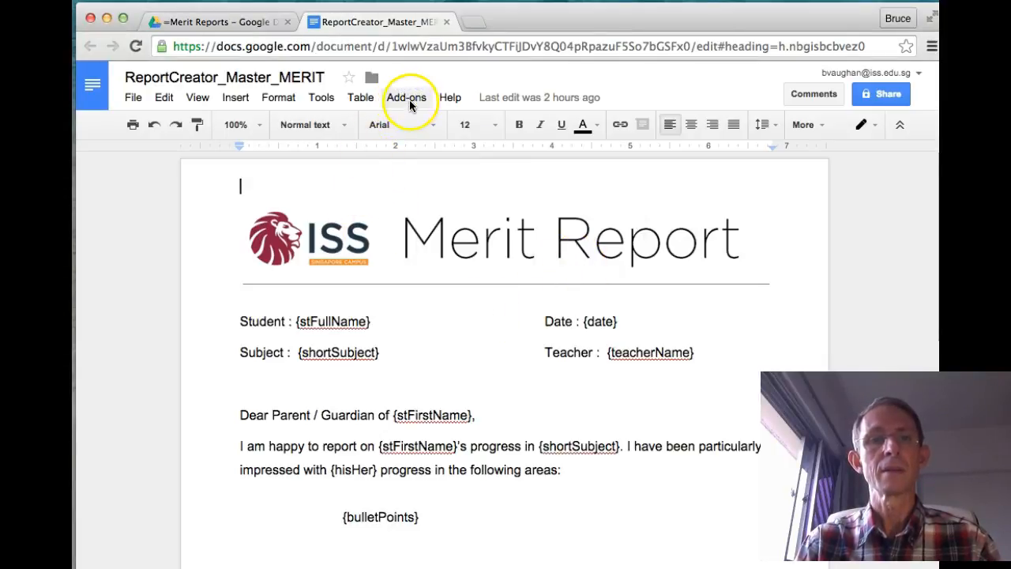
left_click(409, 101)
mouse_move(419, 129)
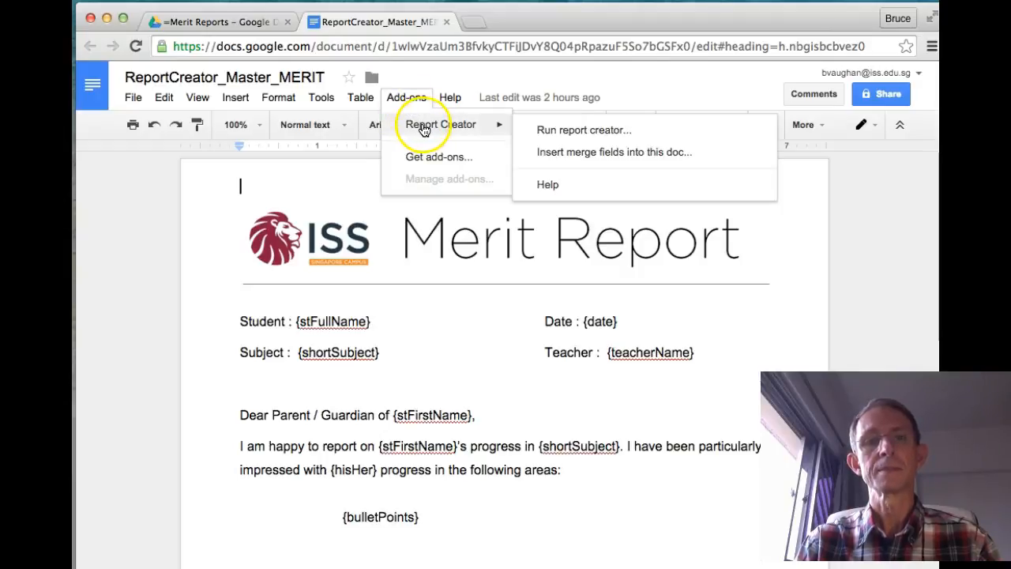
left_click(619, 134)
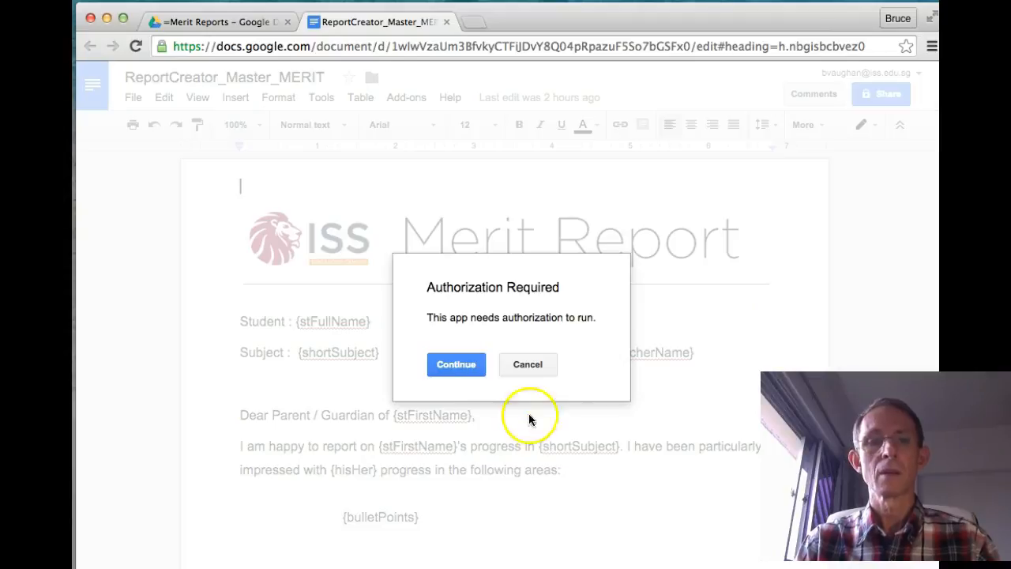
Authorize Report Creator by allowing its requested access to mail, spreadsheets, documents and Drive files
left_click(464, 369)
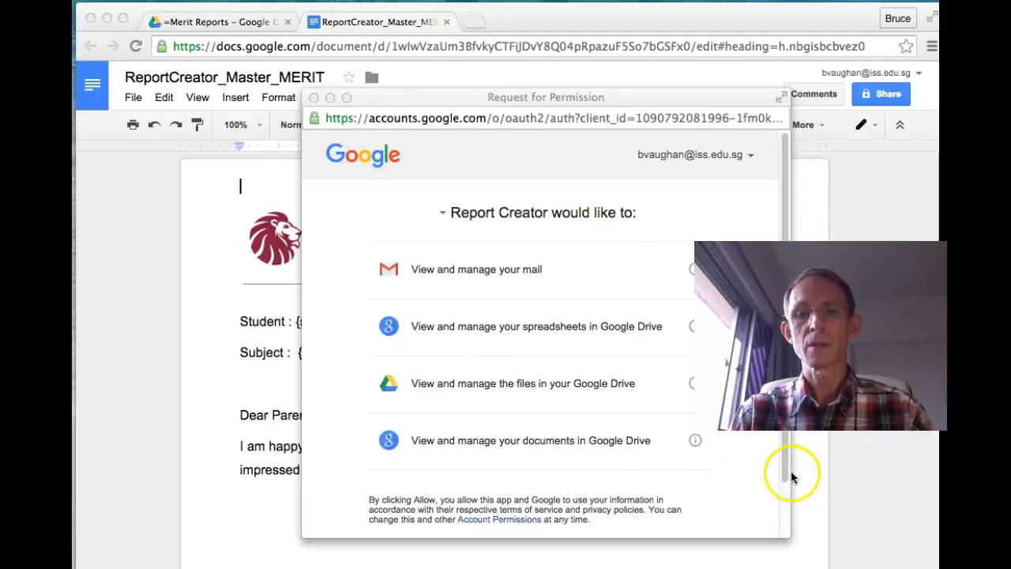
left_click(789, 521)
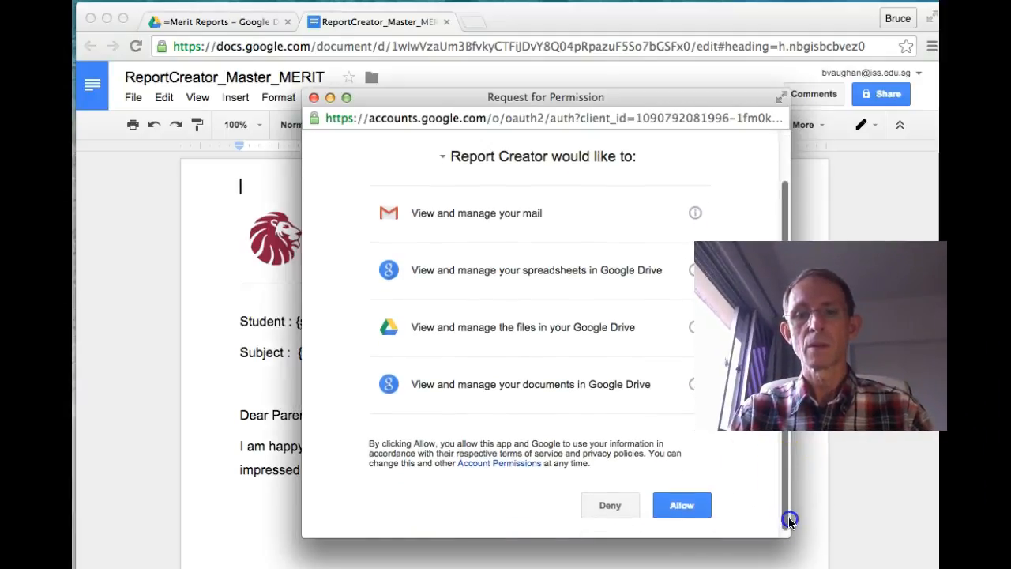
left_click(681, 509)
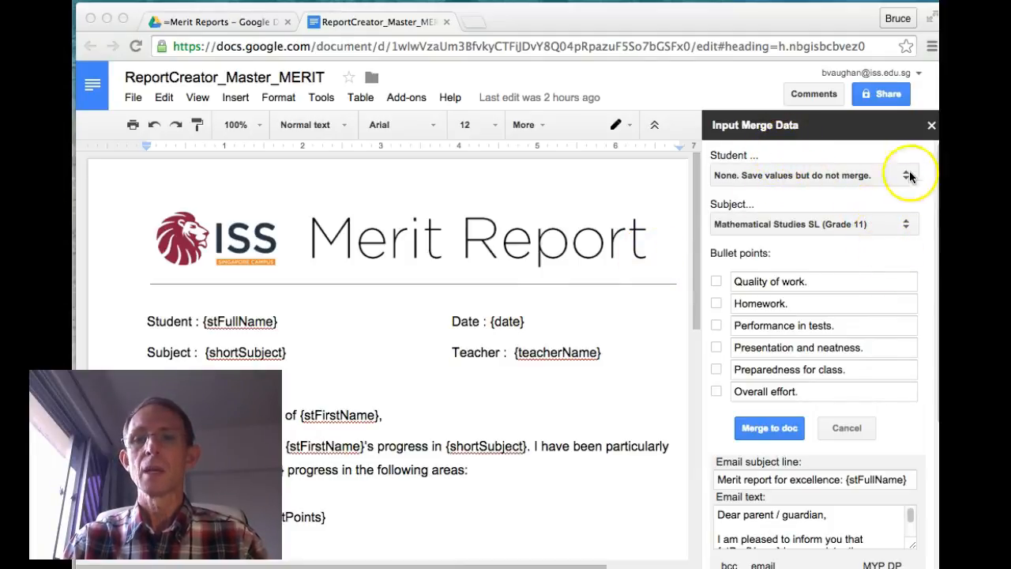
Review the merge data form, including the available students and subjects, keeping Mathematical Studies SL (Grade 11) as the subject
scroll(916, 362, "down", 5)
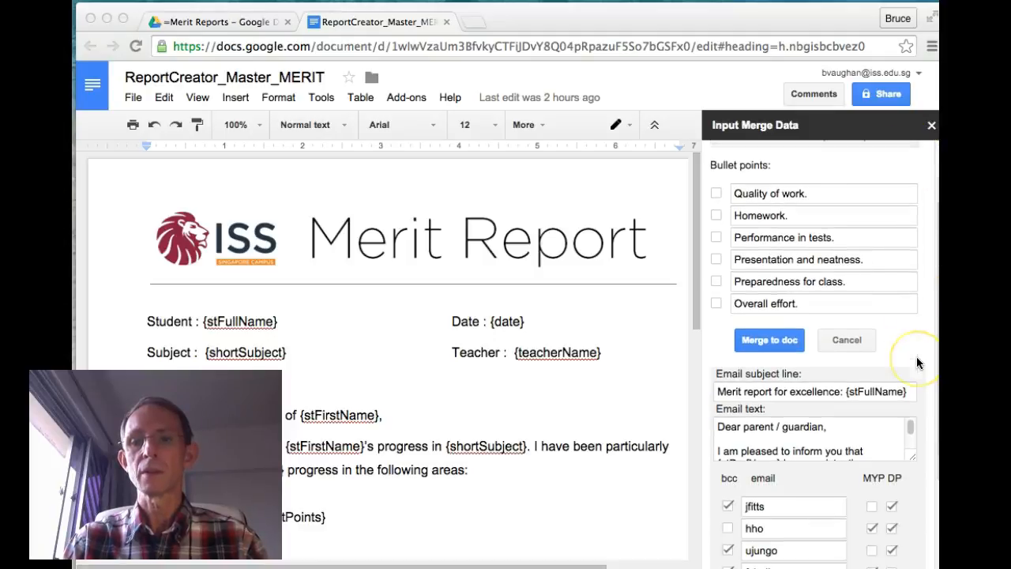
scroll(915, 361, "up", 5)
scroll(916, 361, "down", 5)
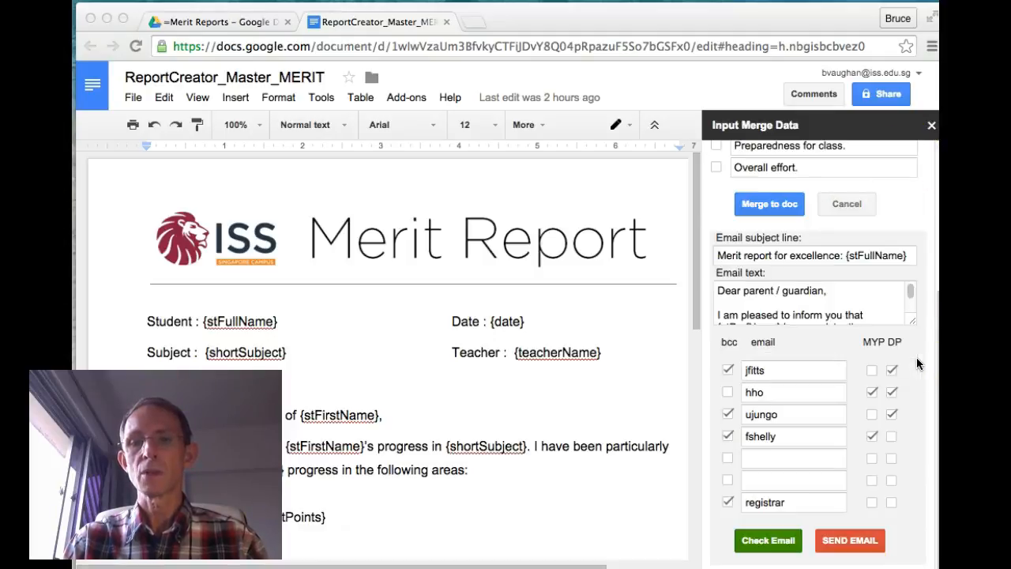
scroll(920, 387, "up", 5)
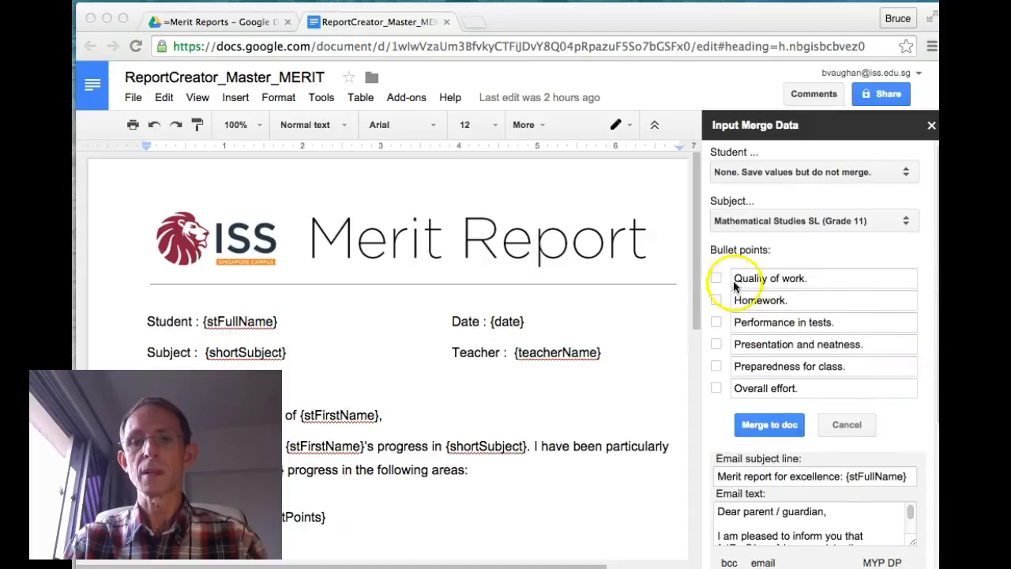
left_click(817, 175)
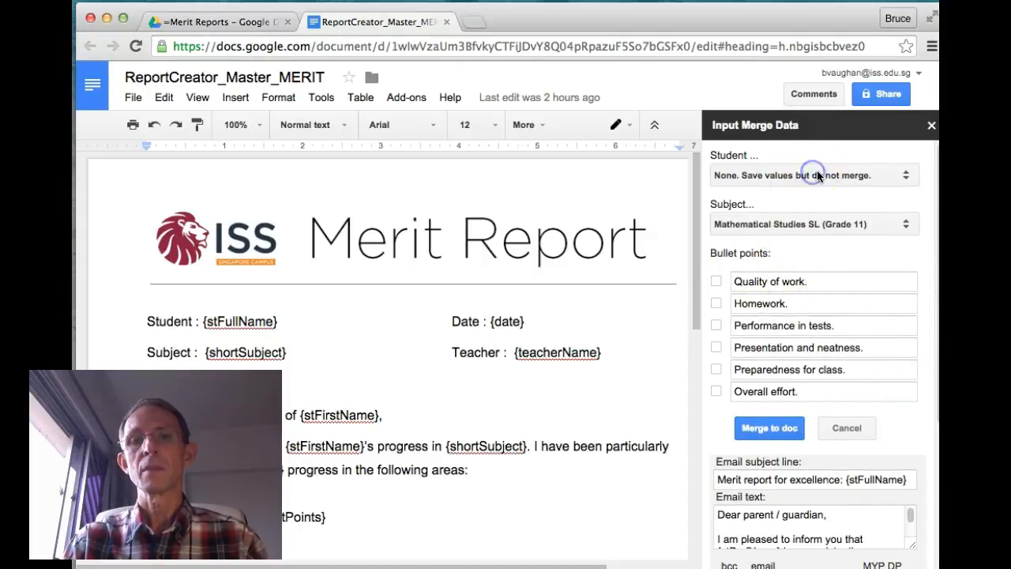
left_click(906, 175)
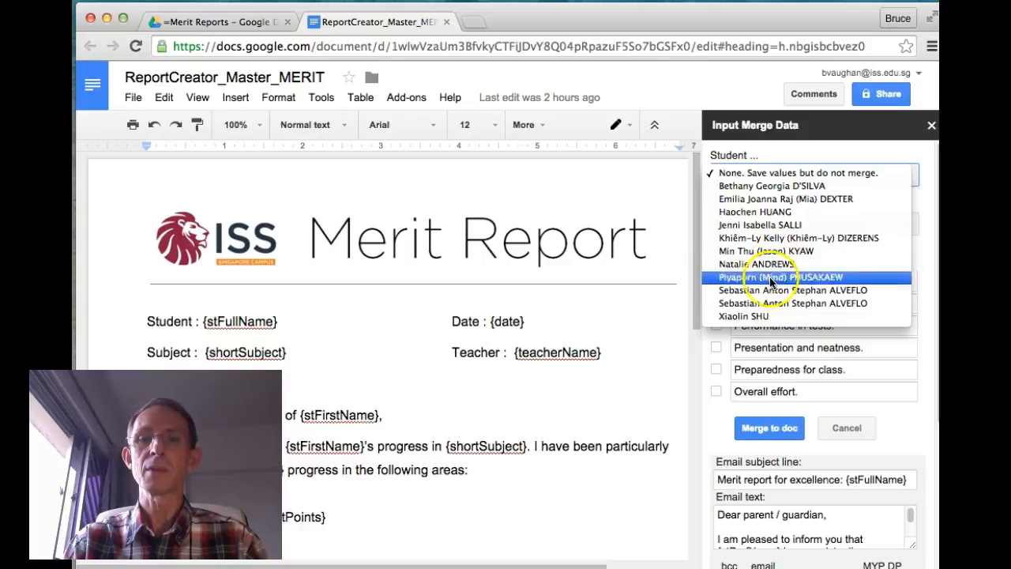
left_click(817, 174)
left_click(912, 224)
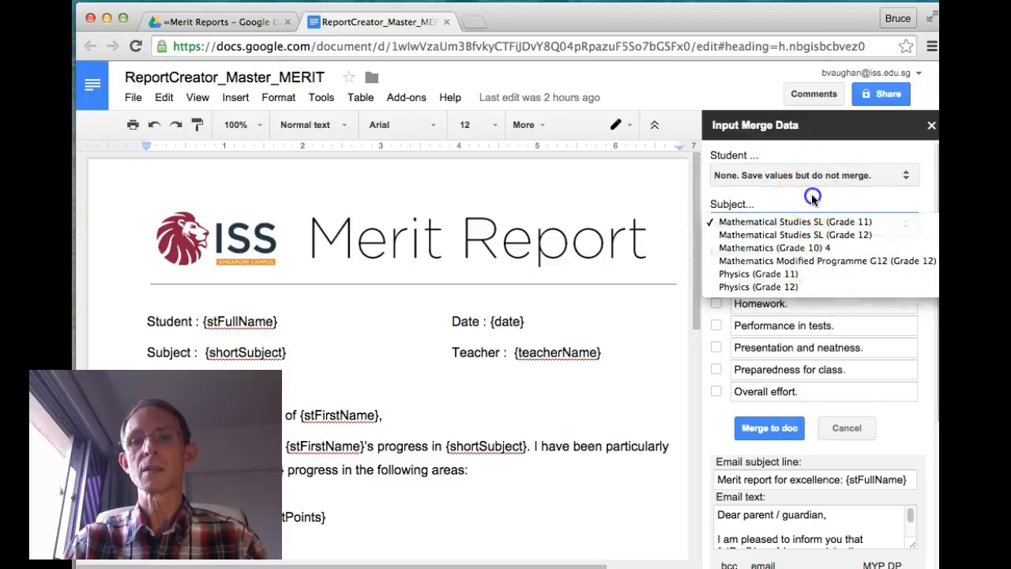
left_click(805, 222)
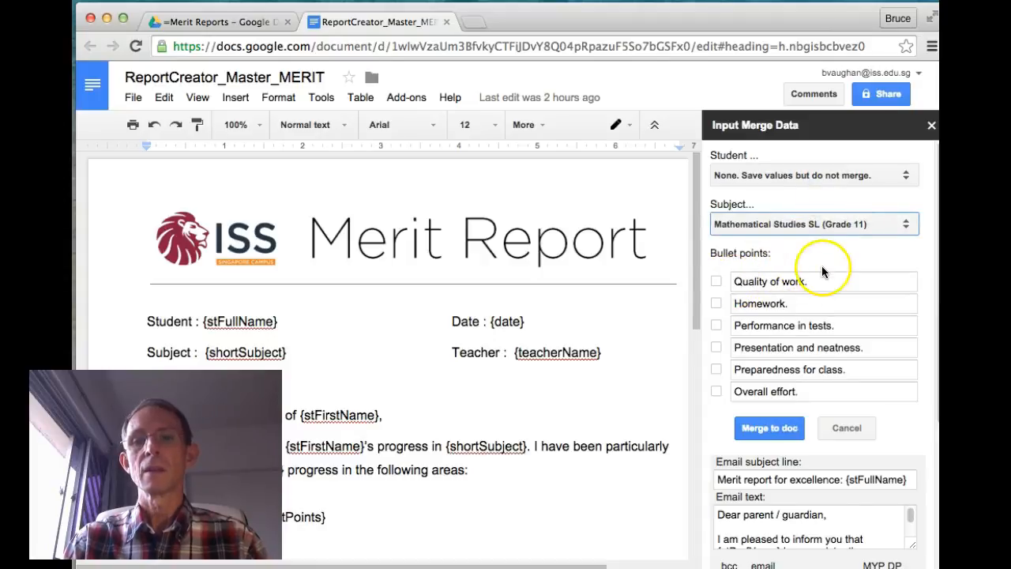
Include the "Quality of work." and "Performance in tests." bullet points, and highlight the wording of the first one
scroll(761, 276, "down", 2)
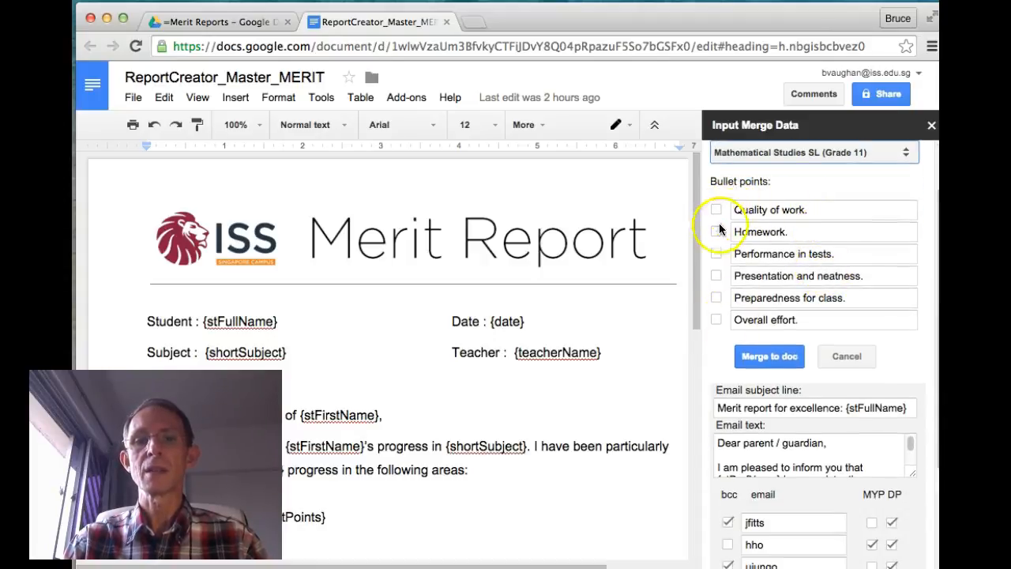
left_click_drag(182, 473, 237, 325)
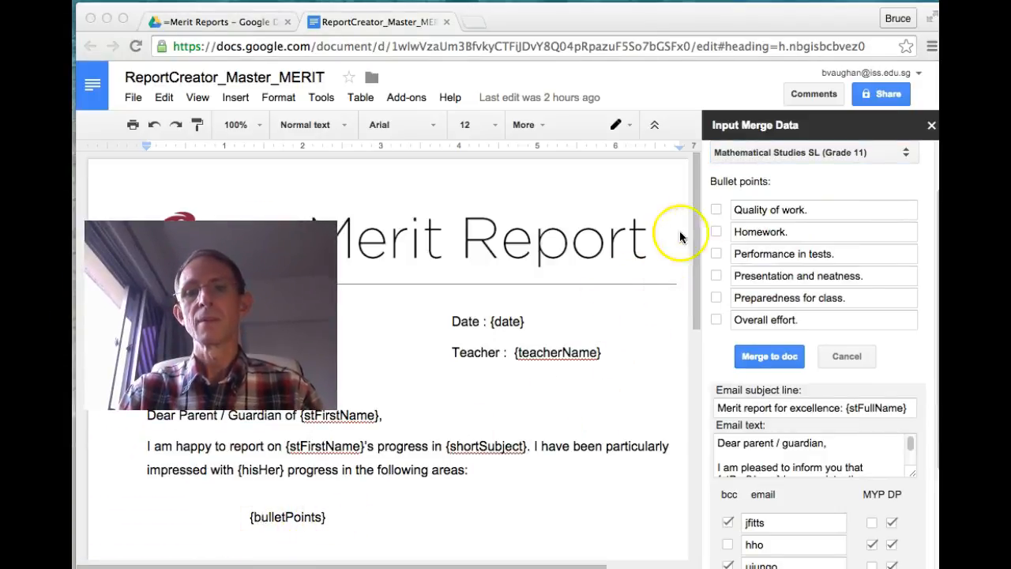
left_click(718, 210)
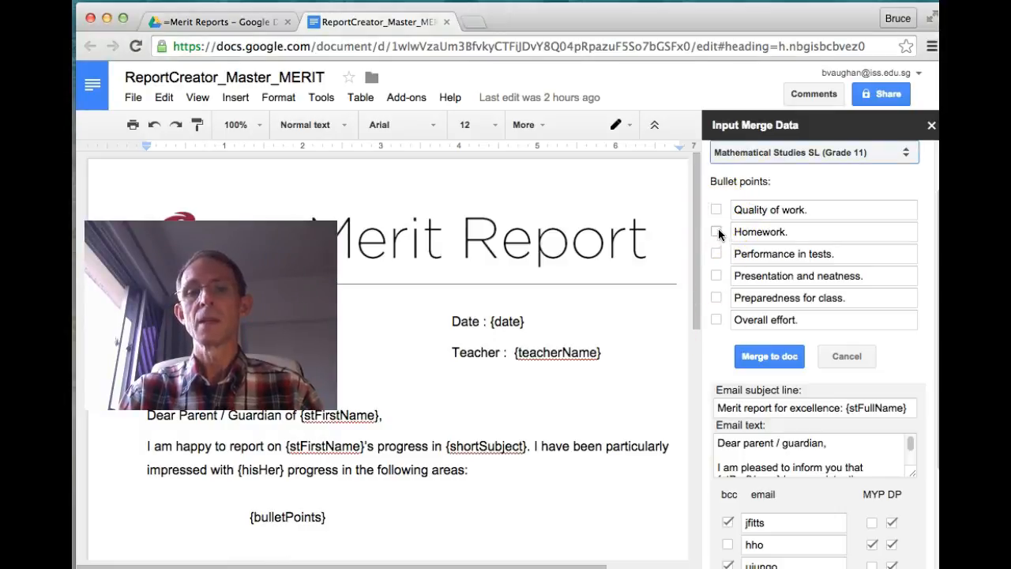
scroll(740, 221, "up", 2)
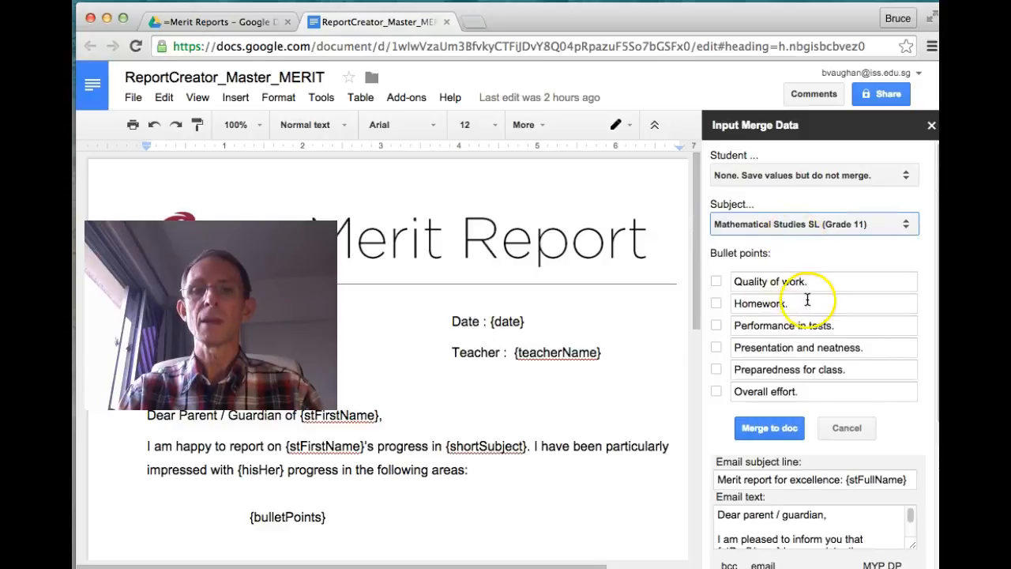
left_click(716, 283)
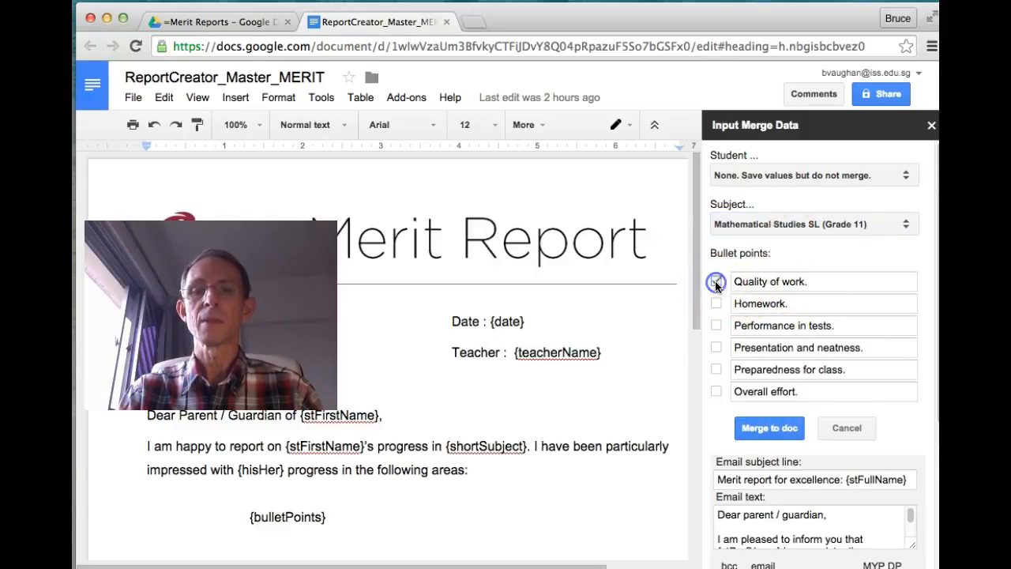
left_click(715, 324)
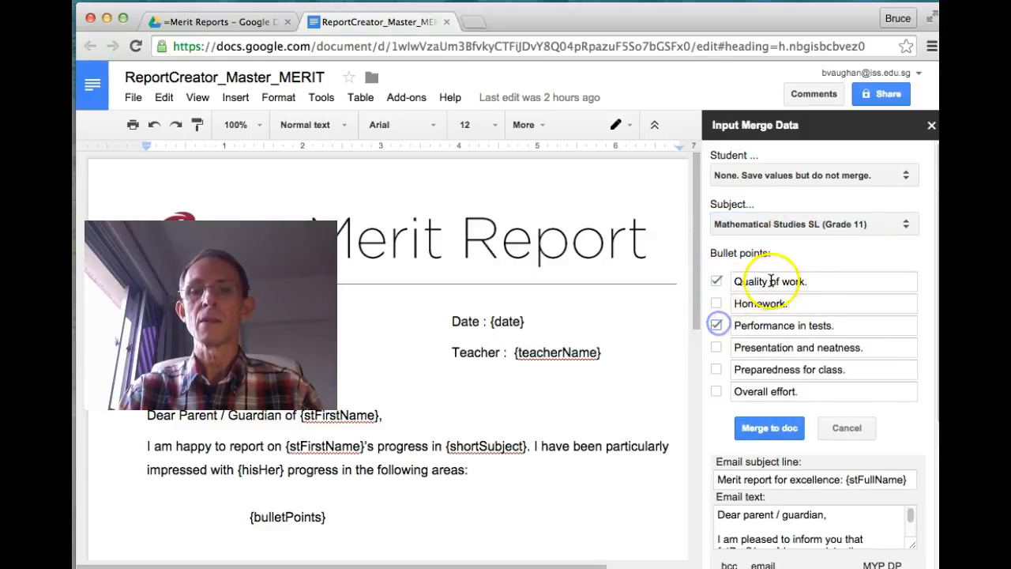
left_click_drag(806, 282, 758, 282)
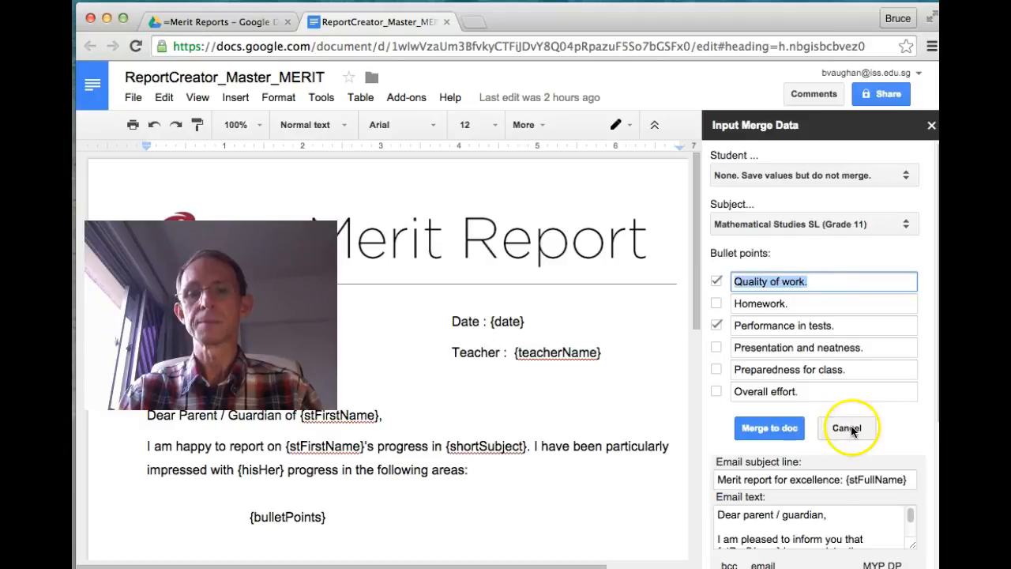
Examine the email subject line and its {stFullName} merge field
scroll(848, 428, "down", 3)
scroll(804, 408, "down", 2)
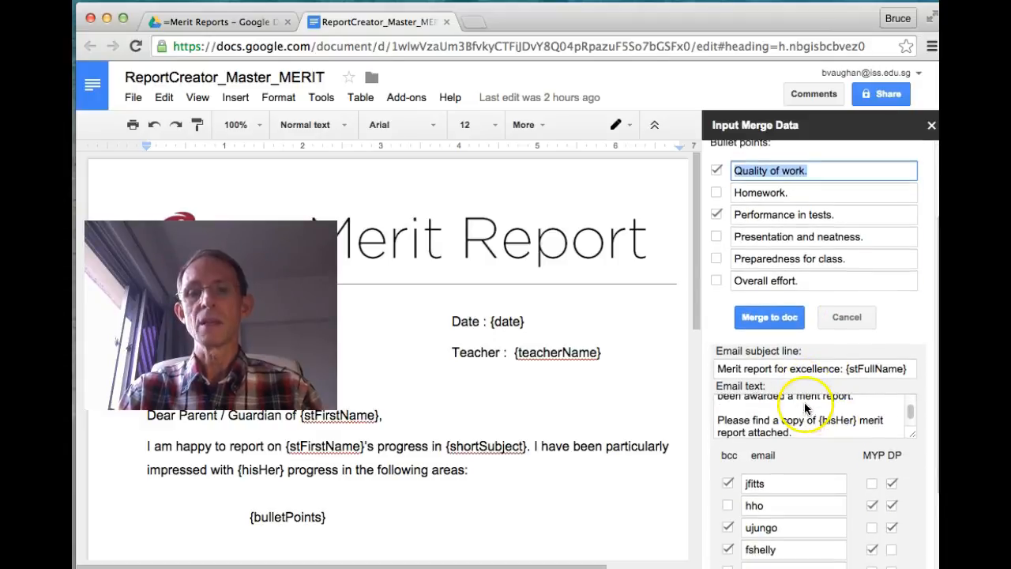
left_click(719, 368)
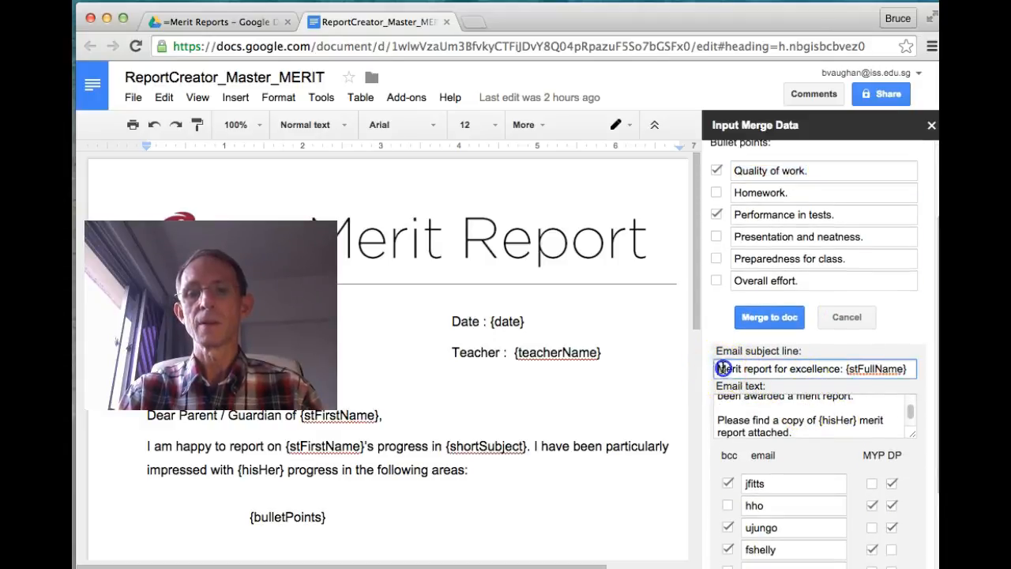
left_click_drag(743, 365, 864, 369)
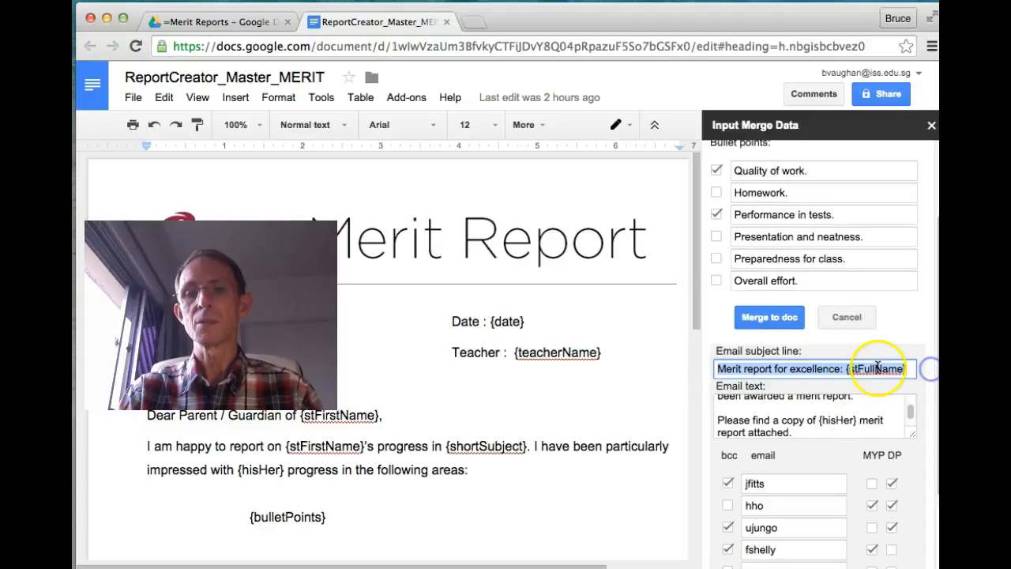
left_click(878, 369)
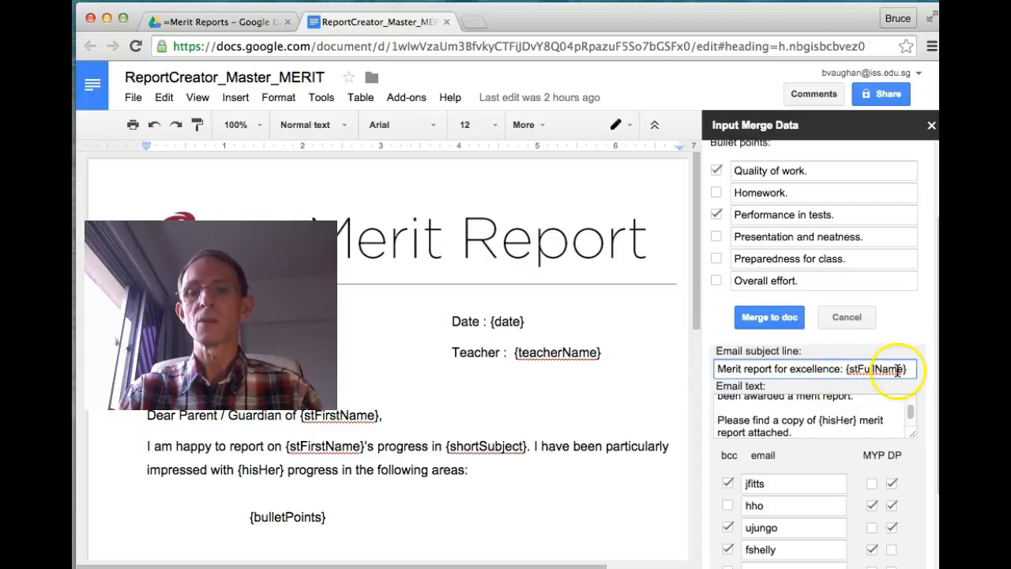
Enlarge the email text box until the whole message to the parent or guardian fits
scroll(857, 392, "down", 1)
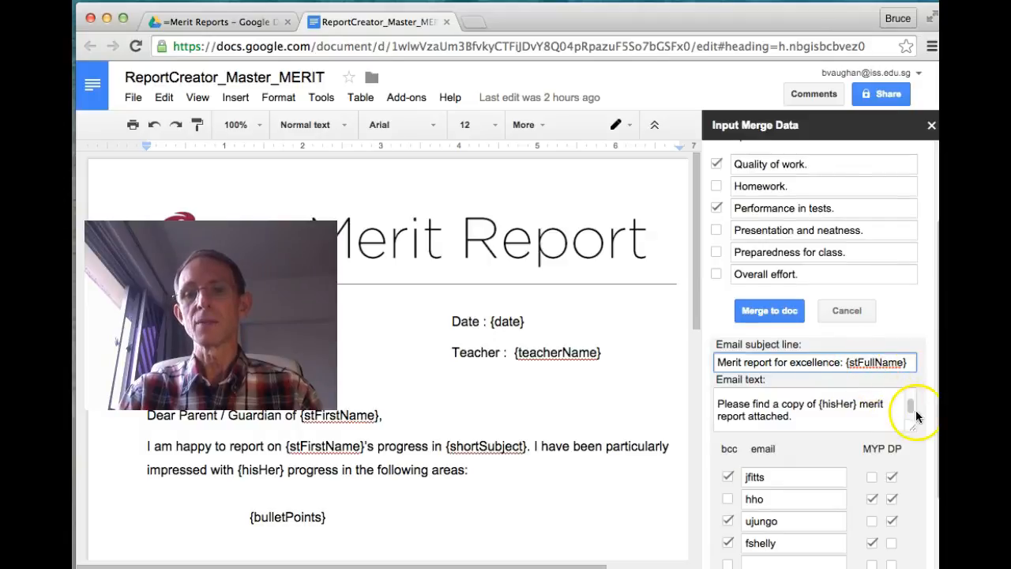
left_click_drag(913, 412, 916, 394)
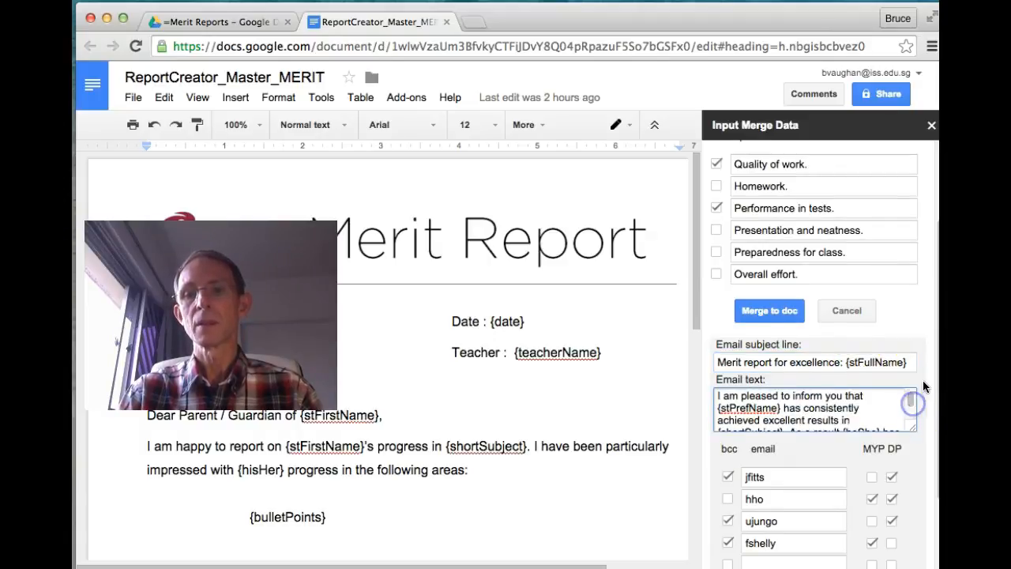
scroll(923, 387, "down", 3)
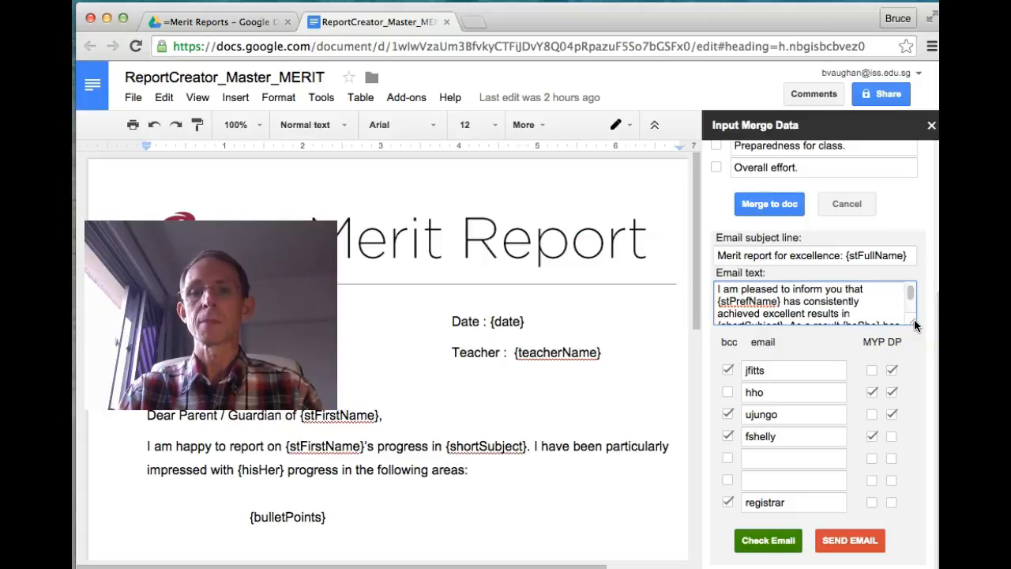
left_click_drag(912, 319, 928, 512)
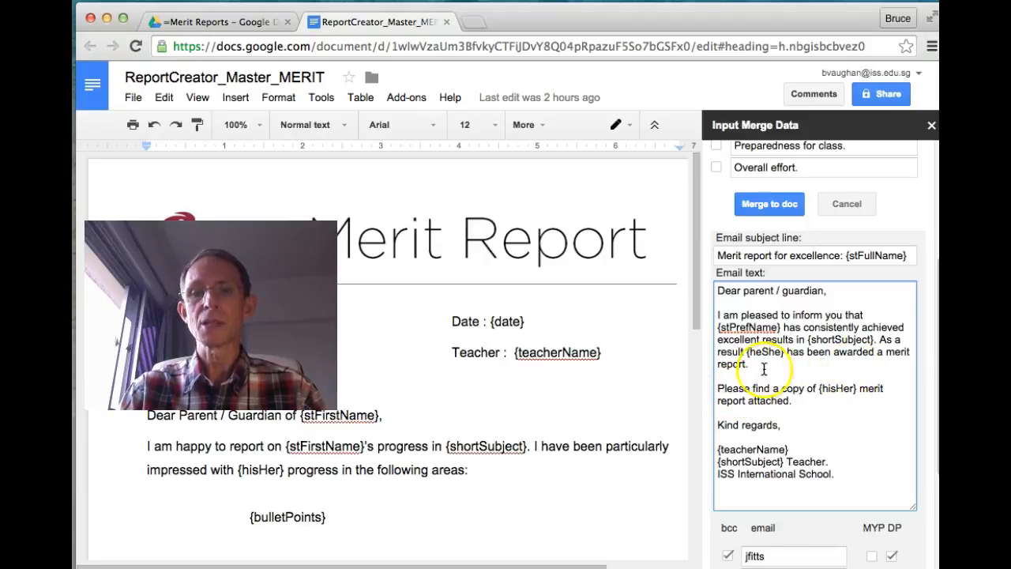
Examine the bcc recipient list below the email text, including the first recipient's address and DP setting
scroll(858, 412, "down", 2)
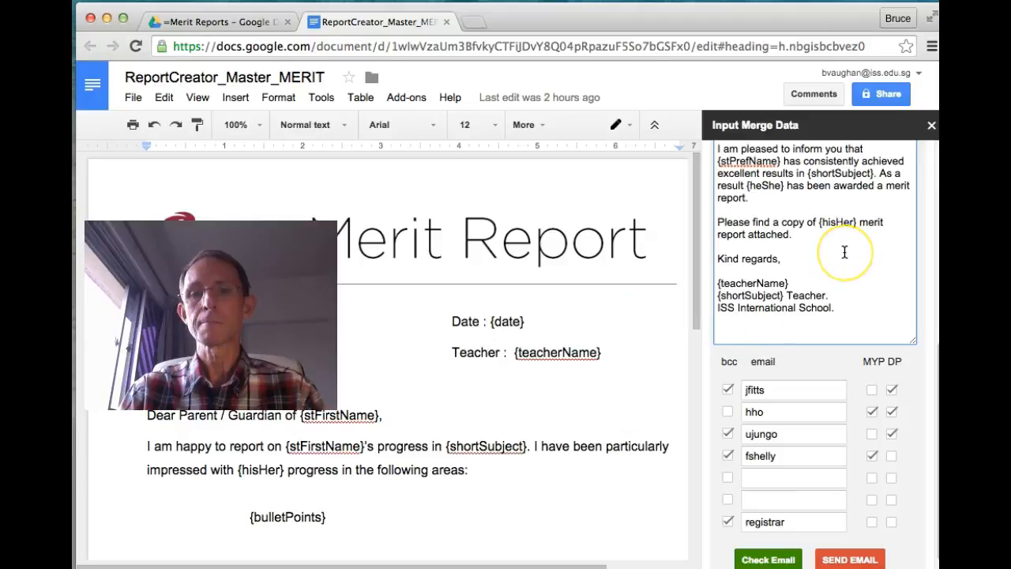
scroll(844, 251, "down", 1)
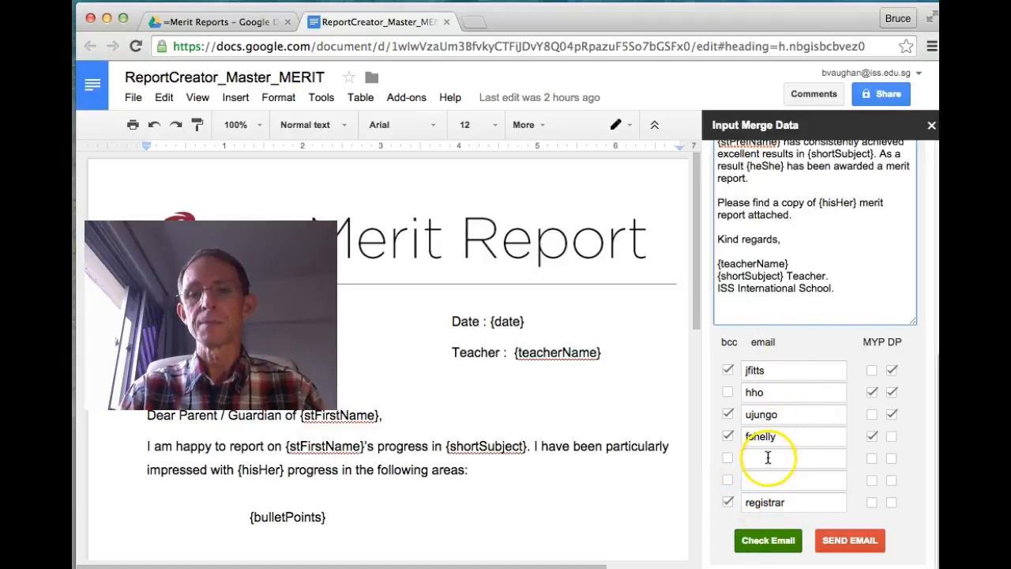
left_click(771, 369)
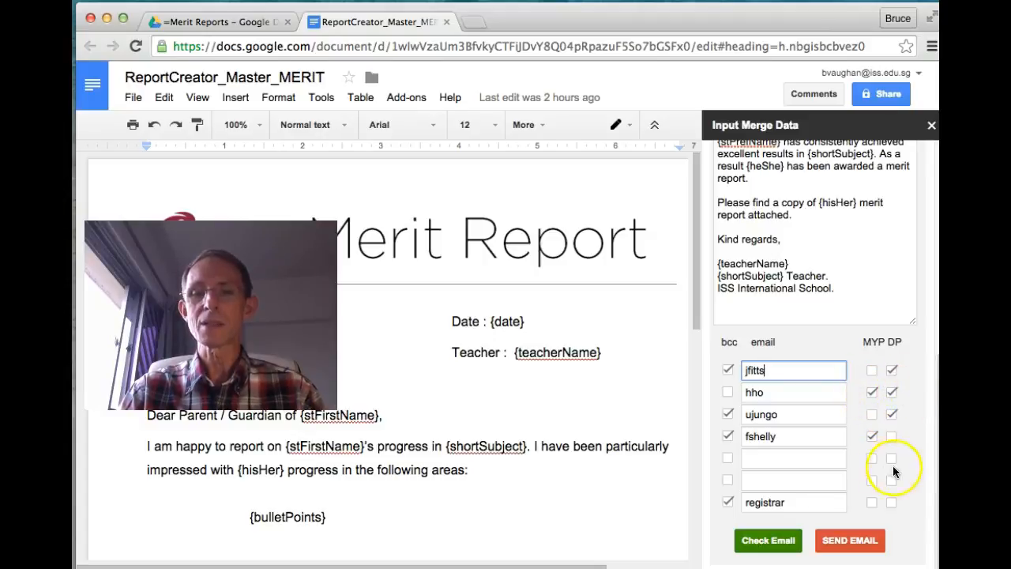
left_click(891, 370)
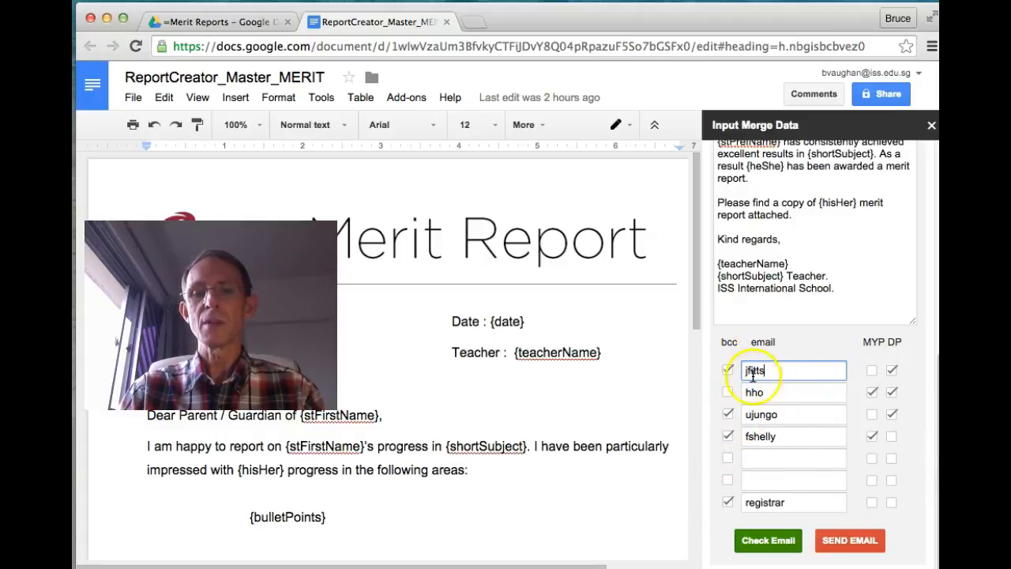
Toggle the bcc options of the first two email recipients and restore both to their original settings
left_click(727, 369)
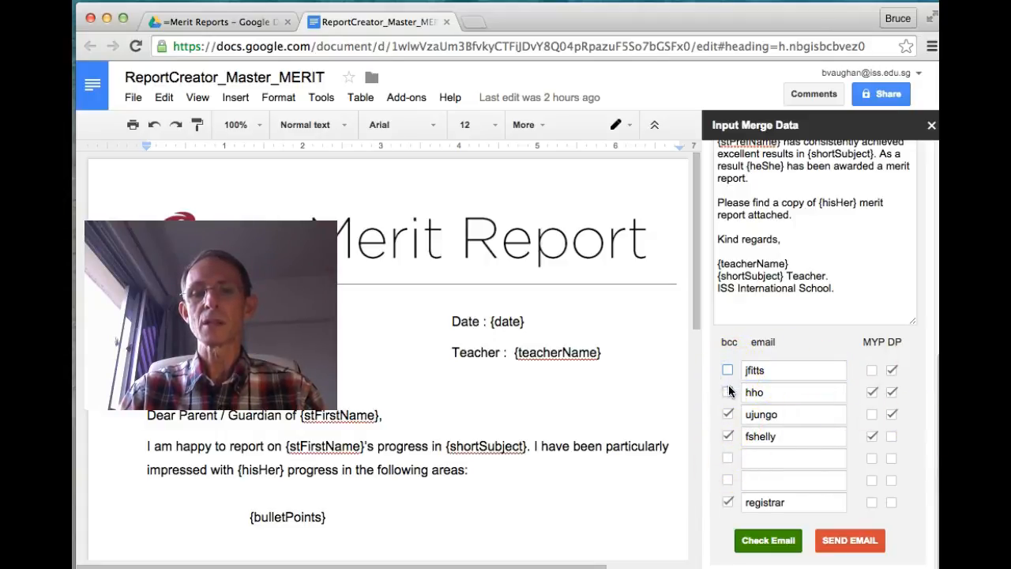
left_click(727, 392)
left_click(727, 392)
left_click(728, 503)
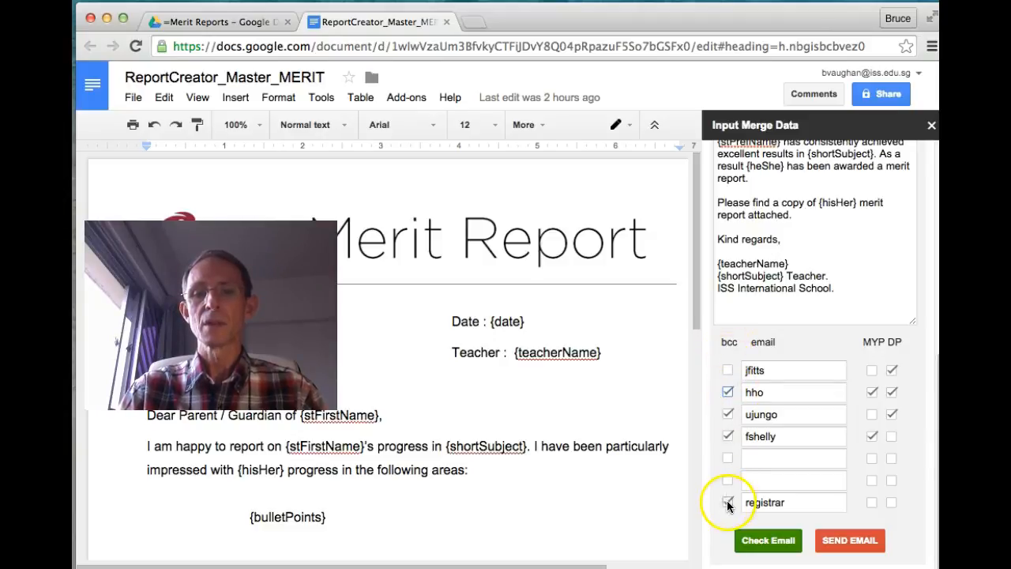
left_click(727, 392)
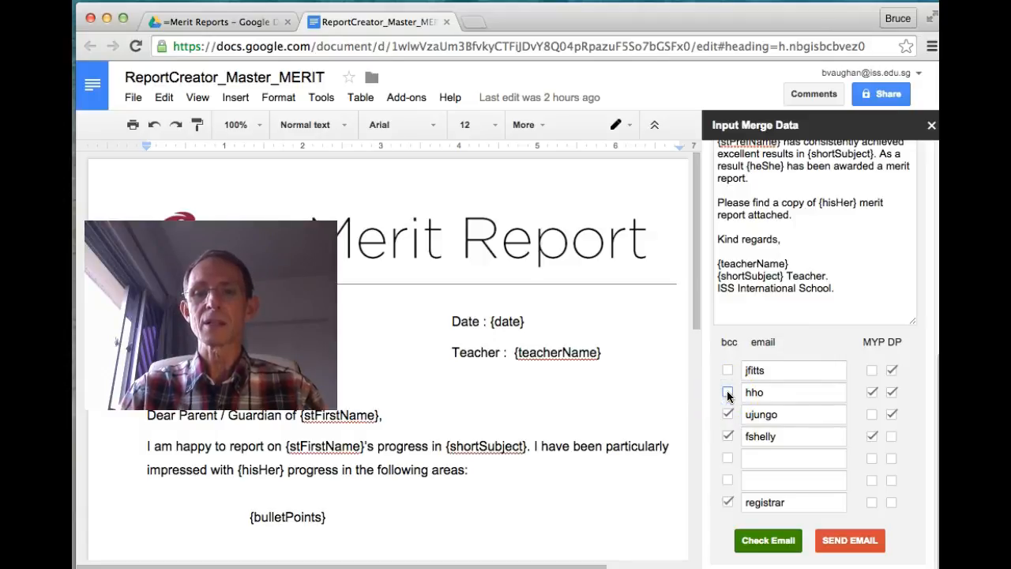
left_click(727, 370)
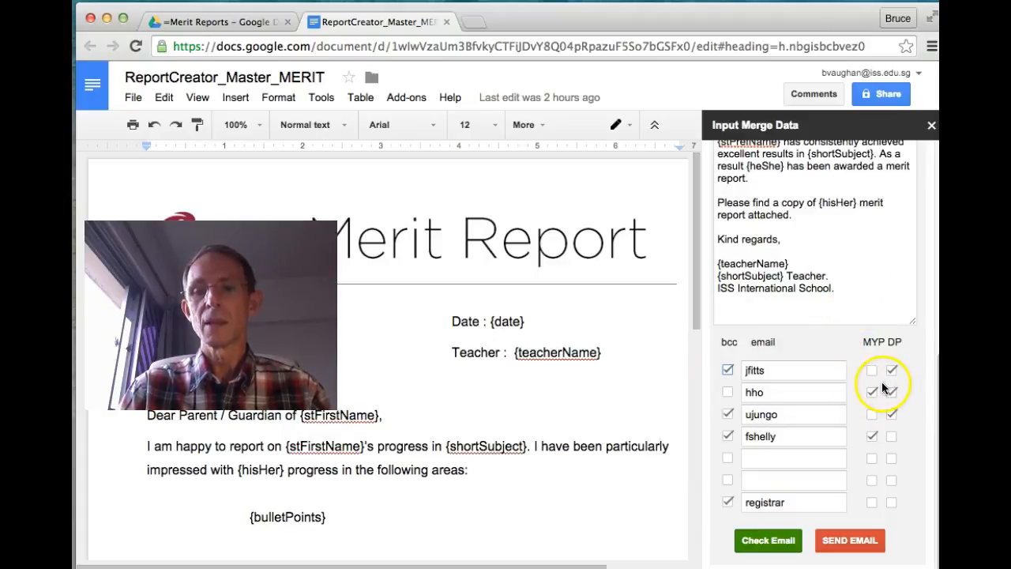
Keep the student choice at "None. Save values but do not merge." and save the entered values
scroll(837, 351, "up", 3)
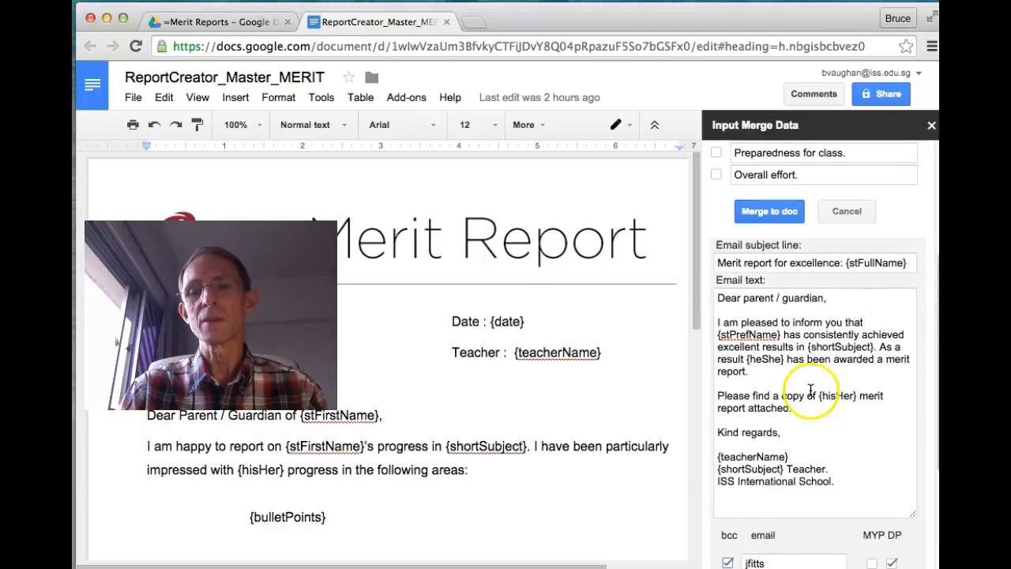
scroll(821, 387, "up", 3)
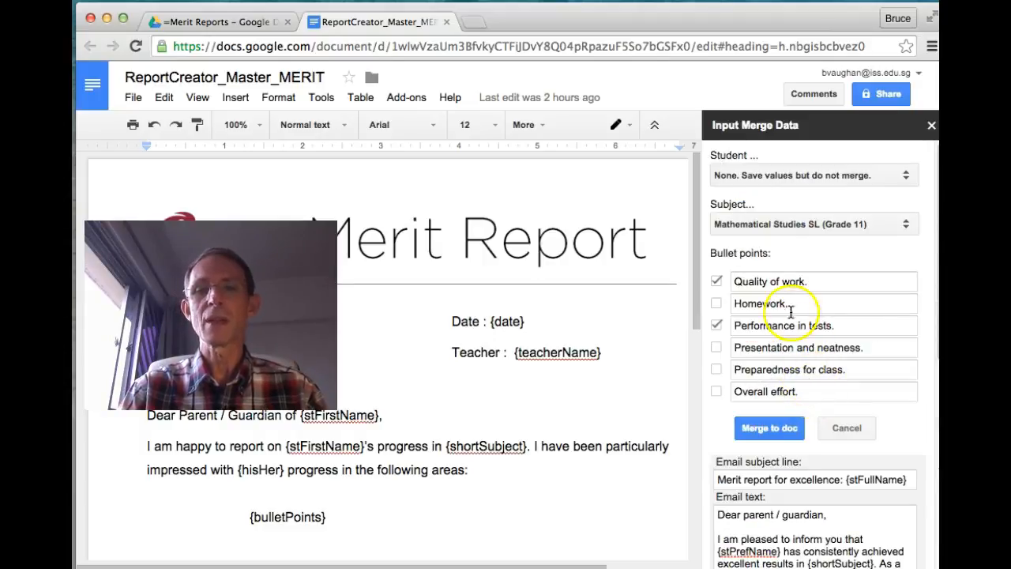
left_click(738, 286)
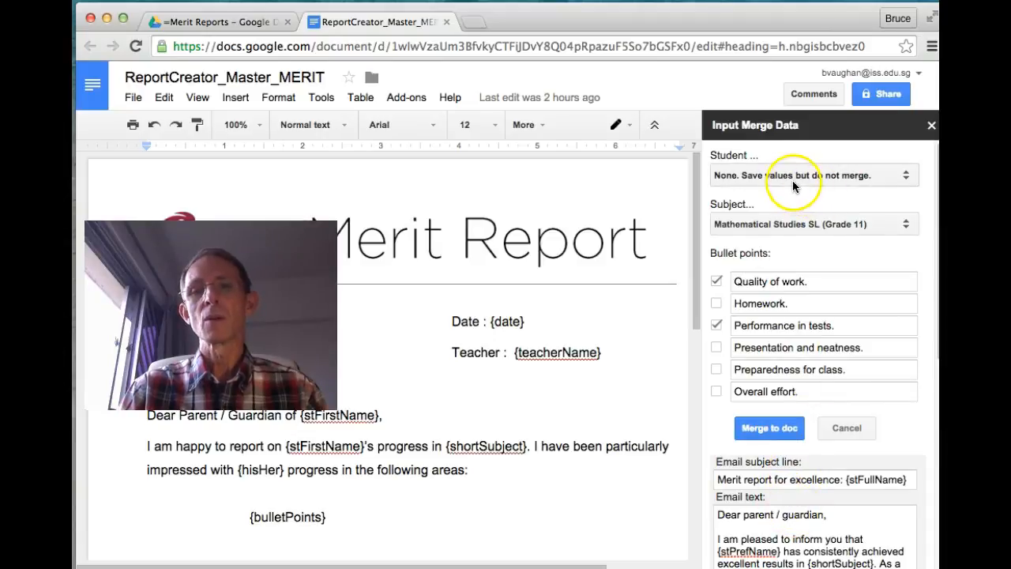
left_click(813, 175)
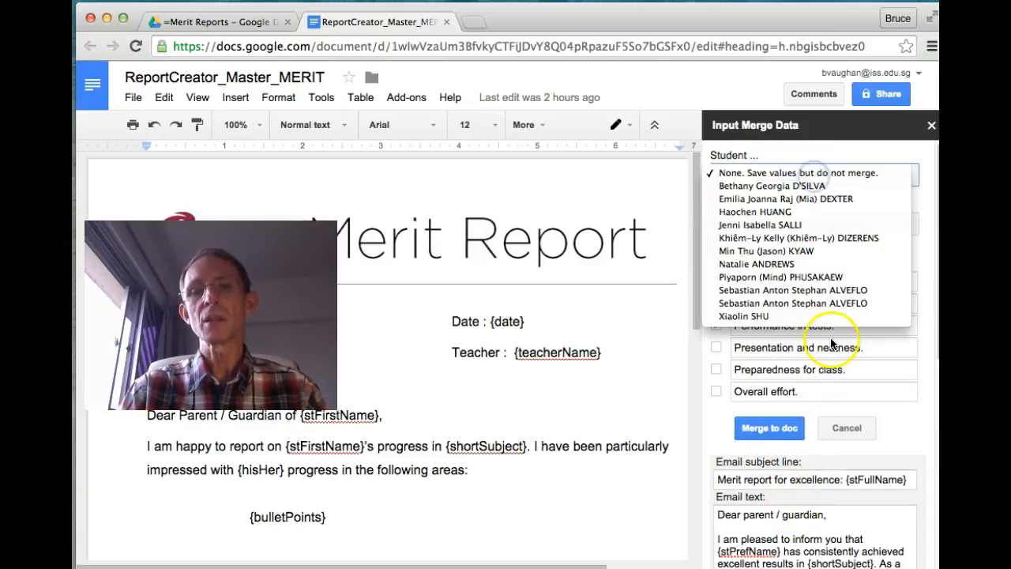
left_click(823, 173)
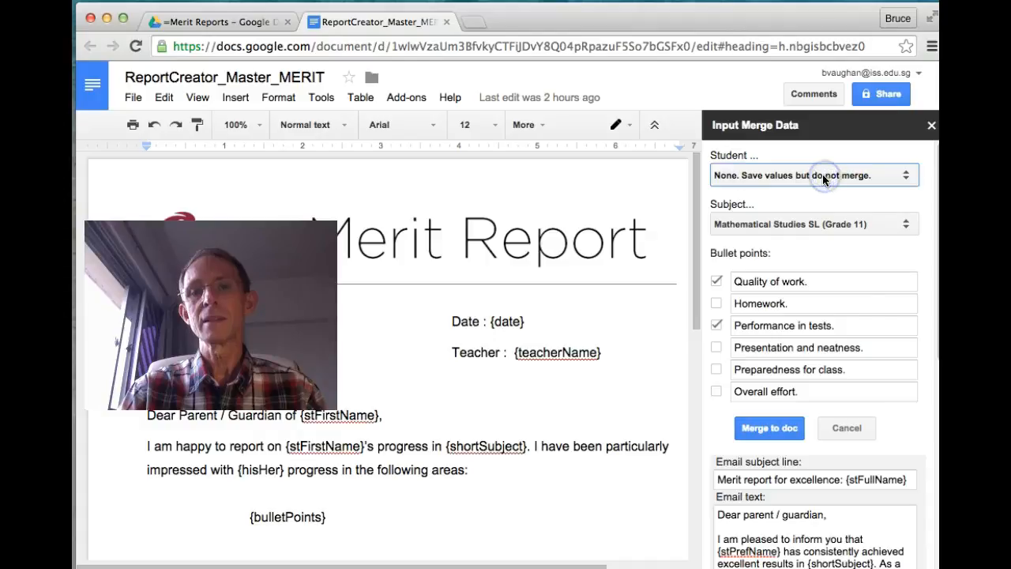
scroll(848, 334, "down", 3)
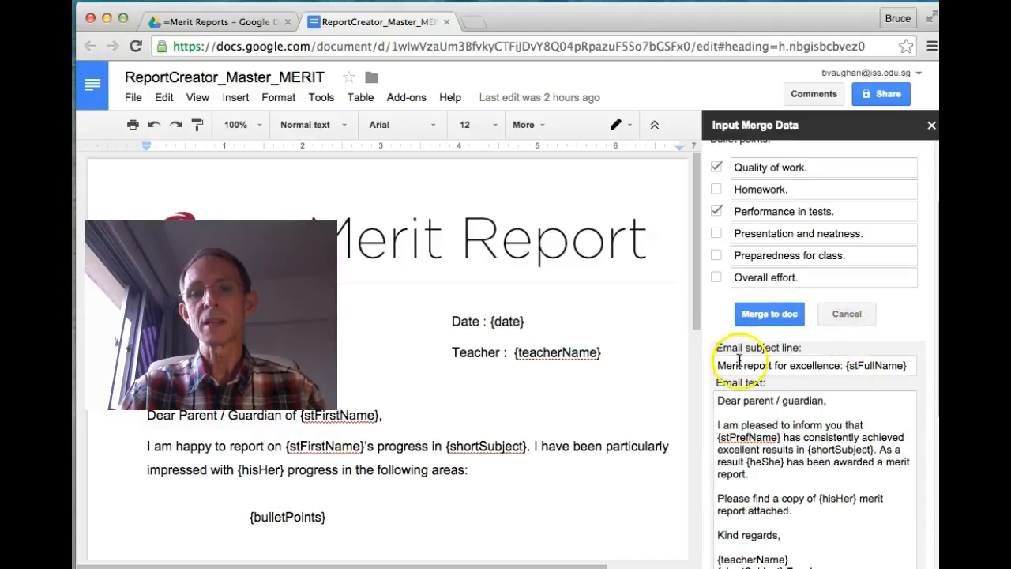
scroll(837, 394, "down", 8)
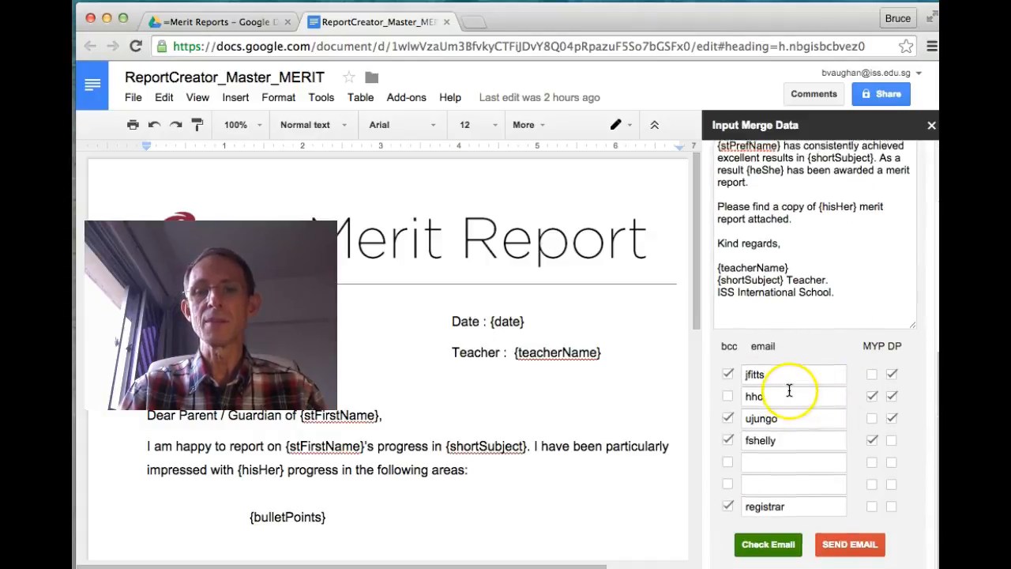
scroll(821, 363, "up", 6)
scroll(778, 364, "up", 5)
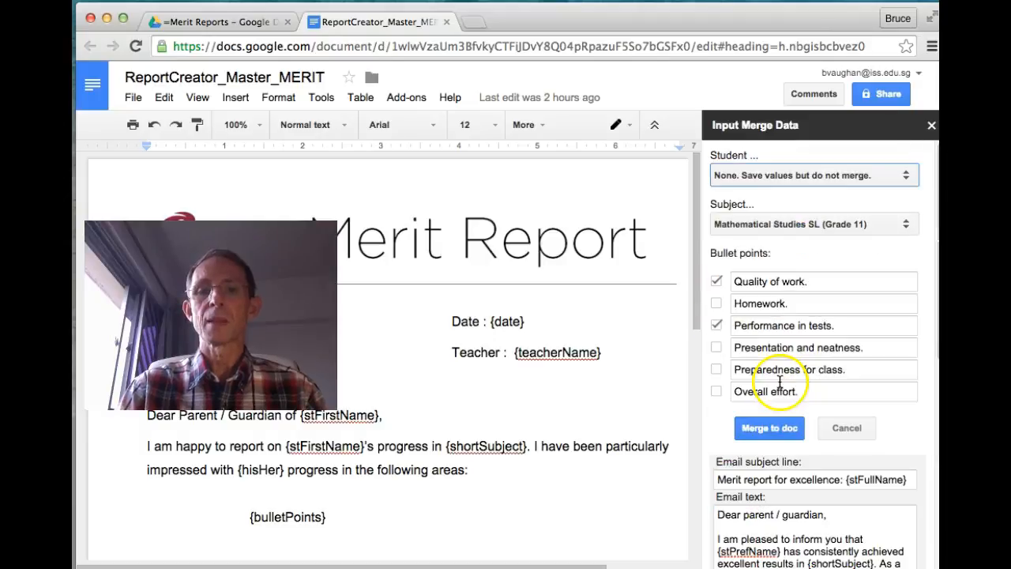
left_click(766, 431)
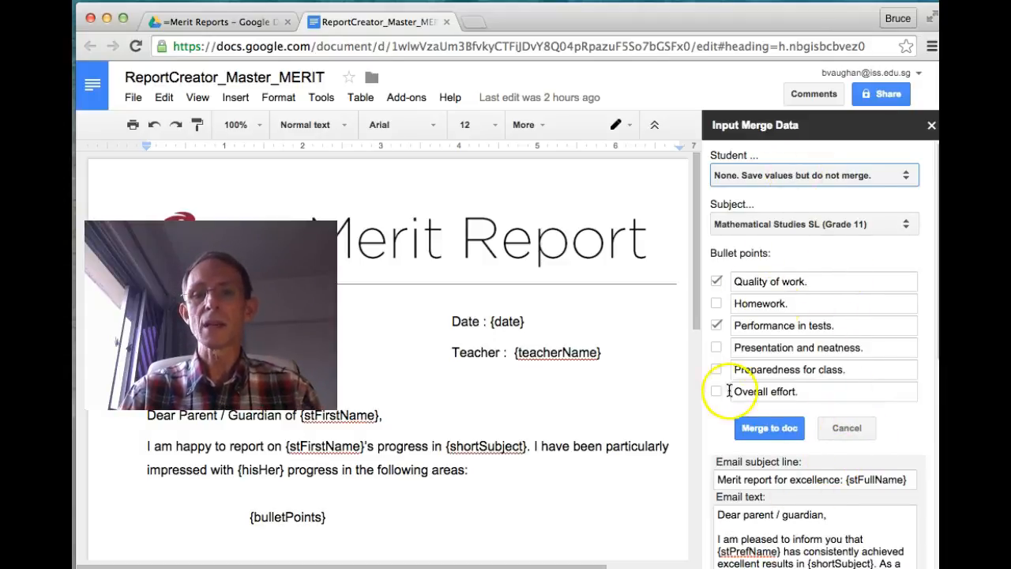
Choose the second student in the list and keep Mathematical Studies SL (Grade 11) as the subject
left_click(787, 179)
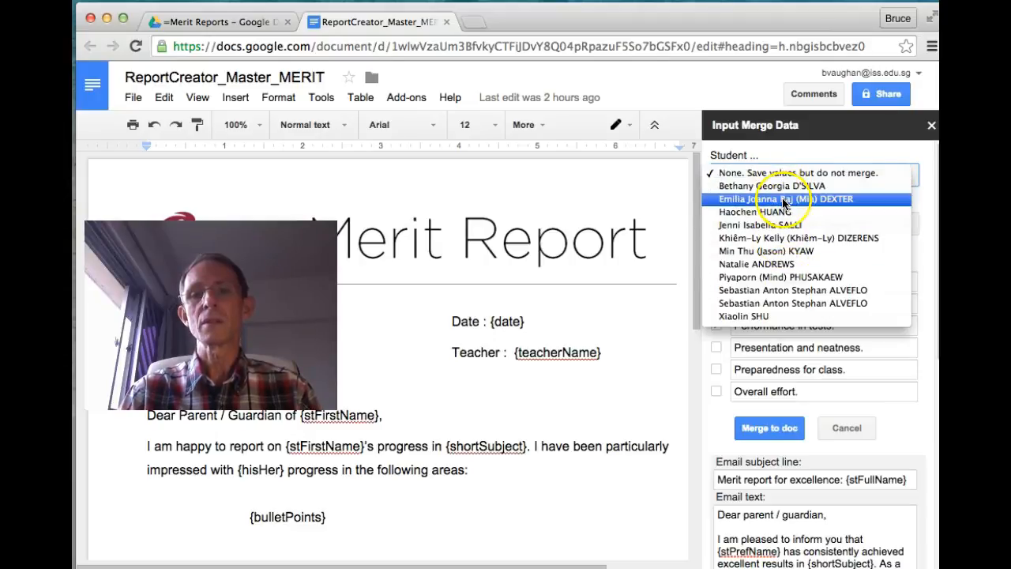
left_click(784, 199)
left_click(819, 225)
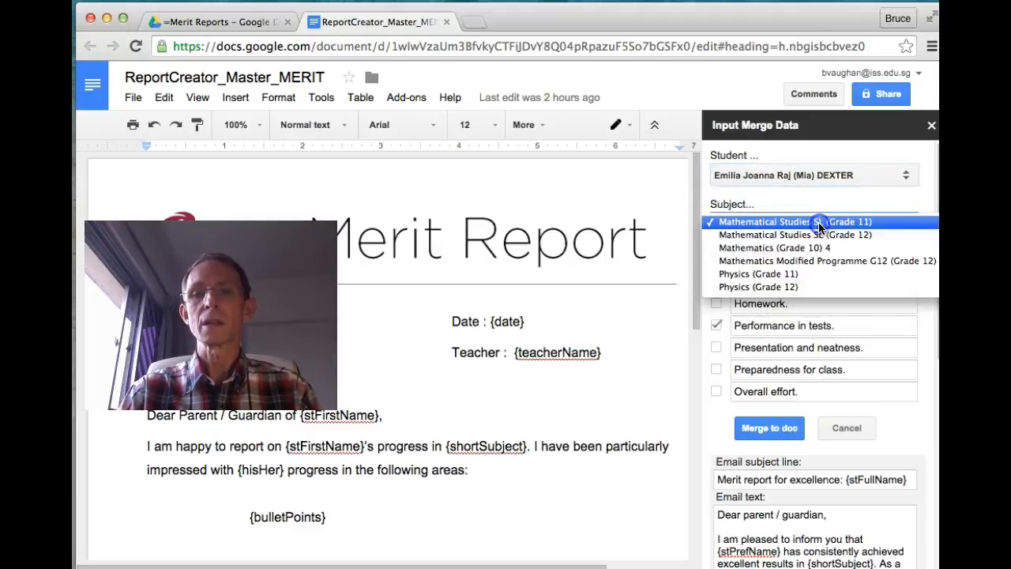
left_click(818, 224)
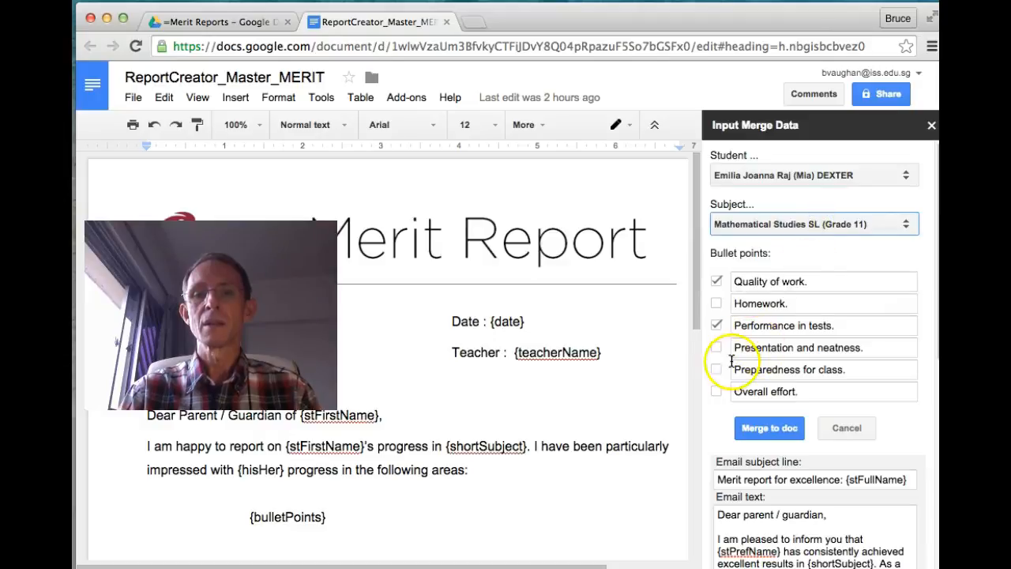
Check the bullet points and email text, and merge the chosen student's data into the report document
scroll(758, 379, "down", 5)
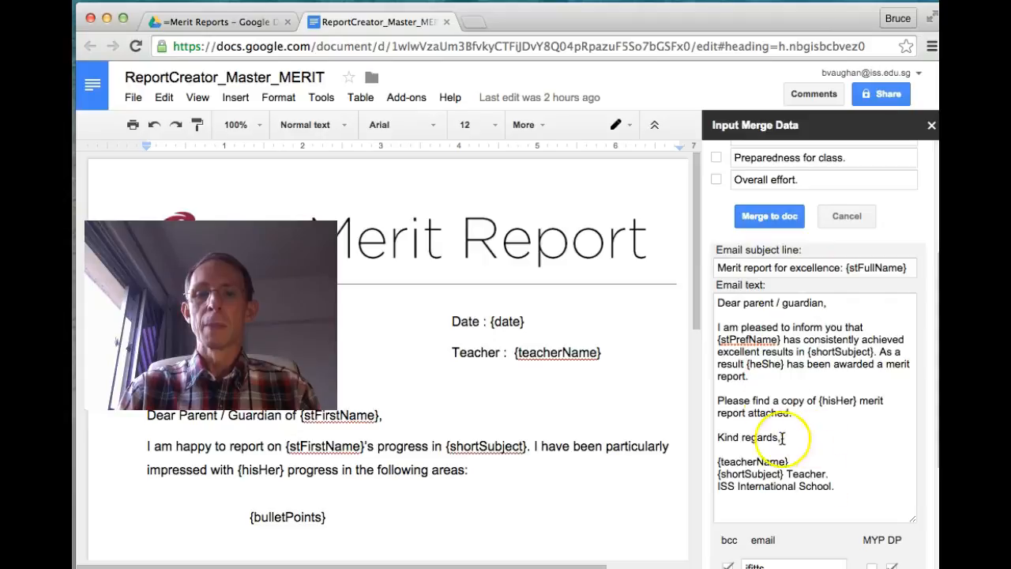
scroll(797, 380, "down", 2)
scroll(790, 347, "up", 7)
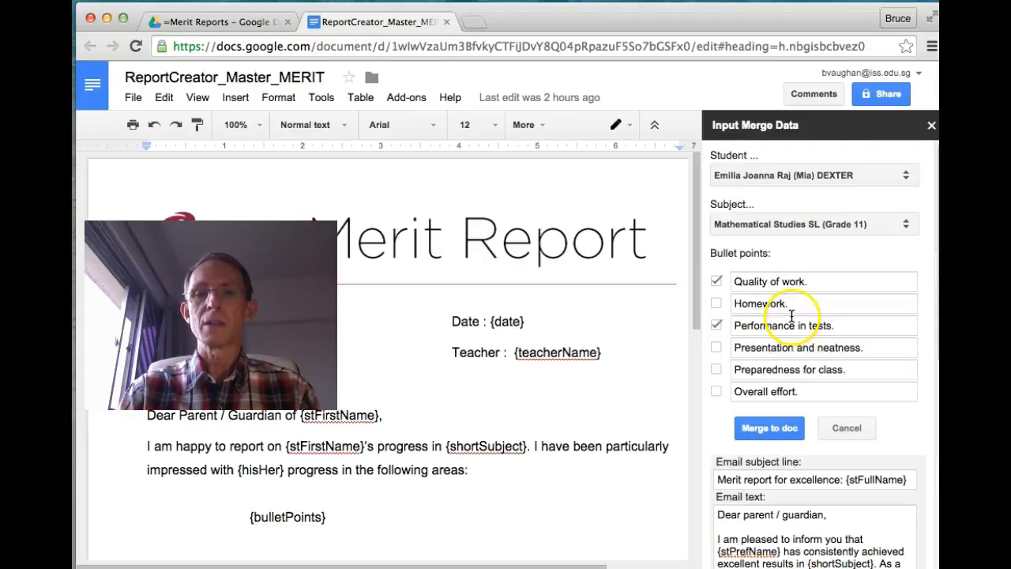
scroll(805, 320, "down", 2)
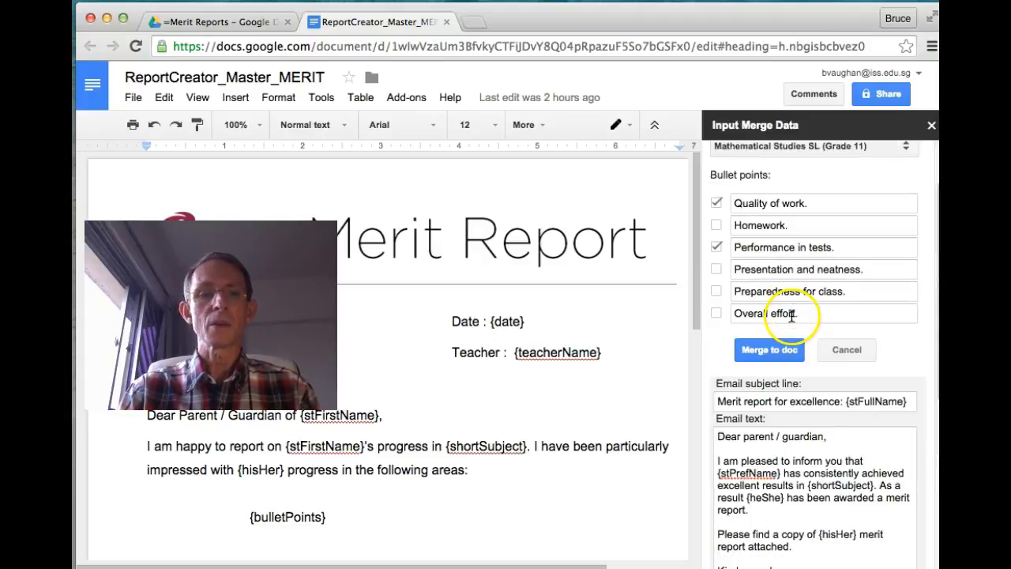
left_click(774, 352)
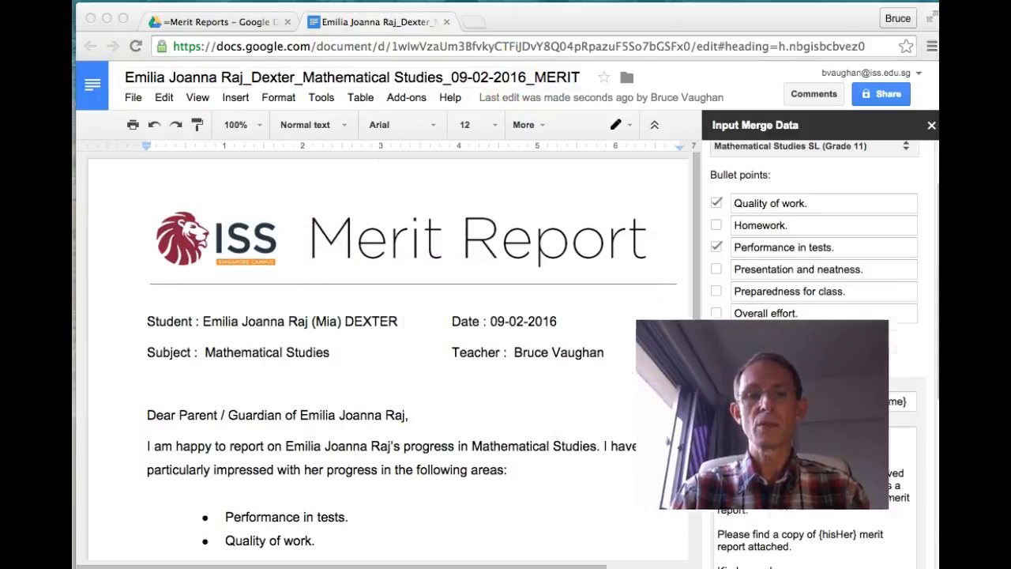
Shorten the student's name in the "Dear Parent / Guardian of" greeting to the first given name only
scroll(632, 406, "down", 5)
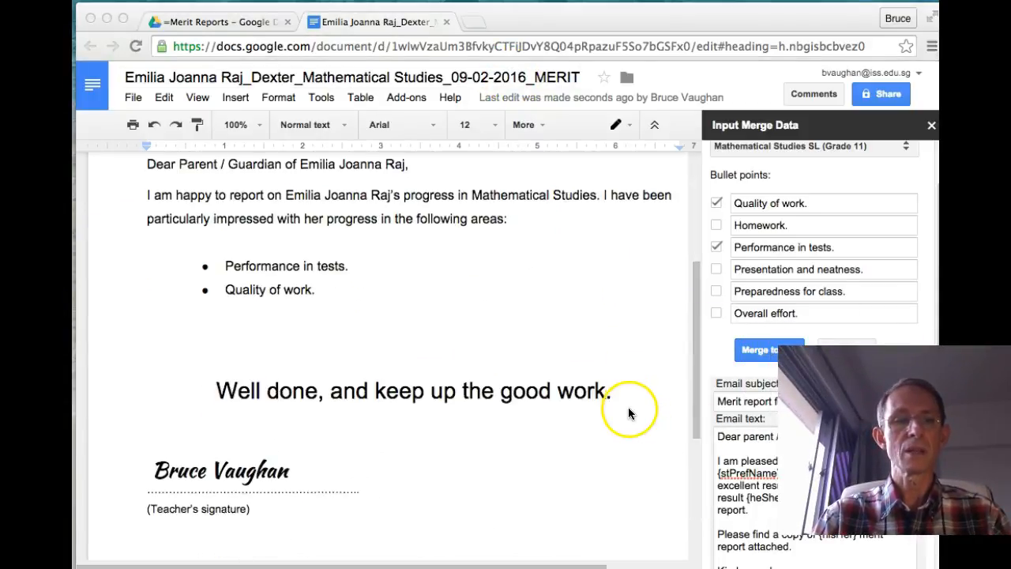
scroll(288, 412, "up", 3)
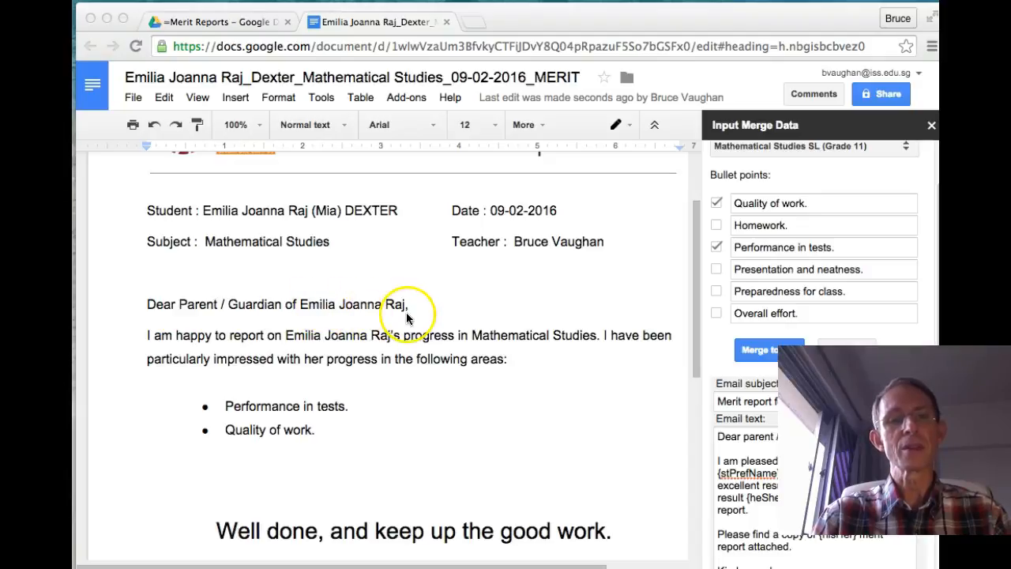
left_click(349, 314)
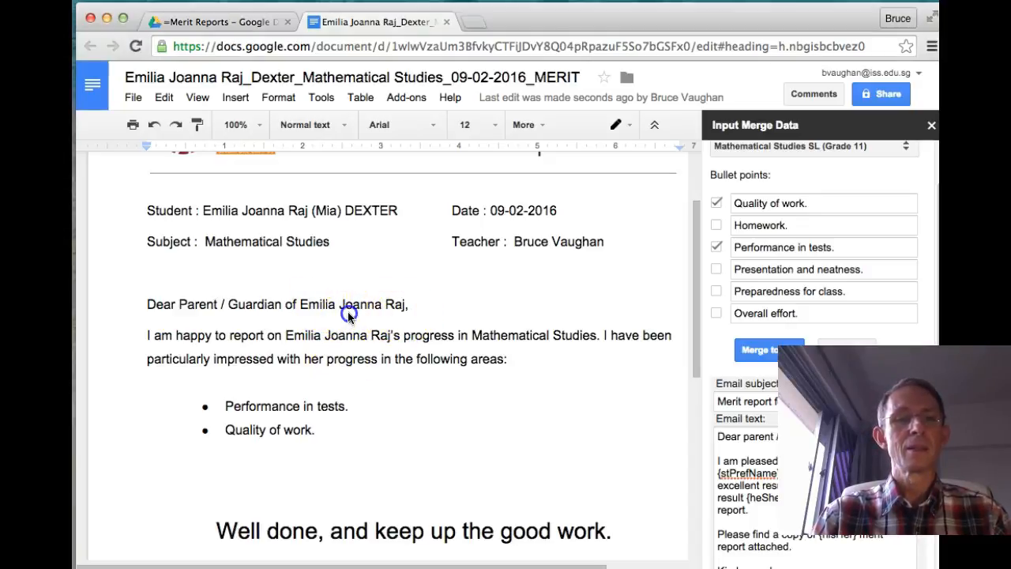
left_click_drag(337, 304, 381, 301)
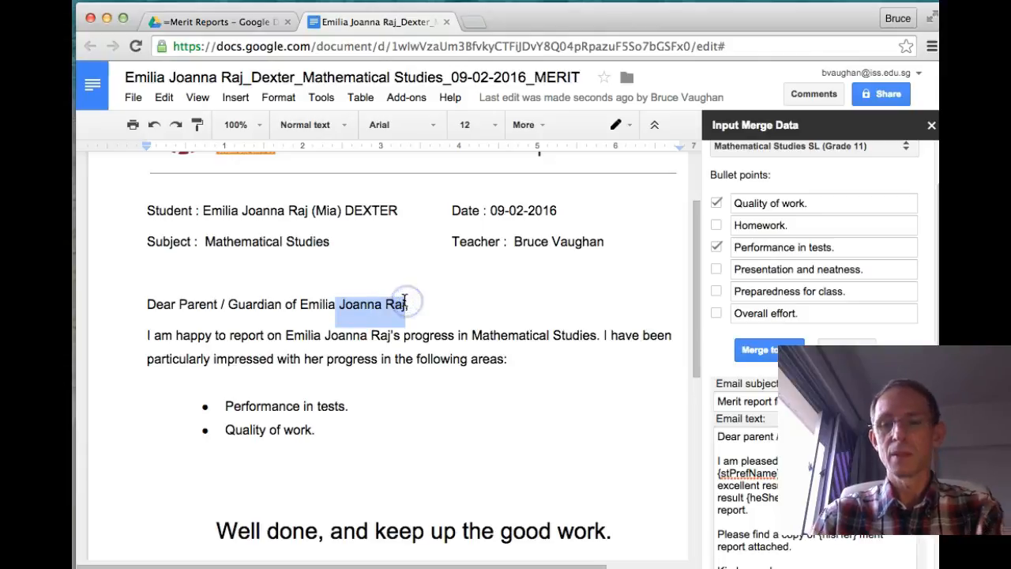
key("BackSpace")
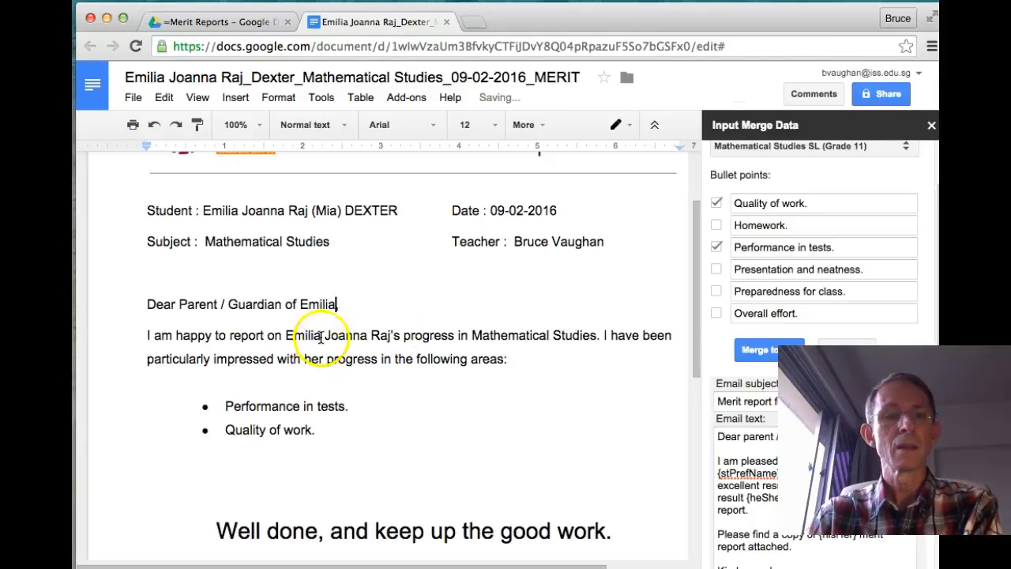
Remove the extra given names from the "I am happy to report on" sentence, keeping the possessive apostrophe
left_click_drag(320, 338, 376, 337)
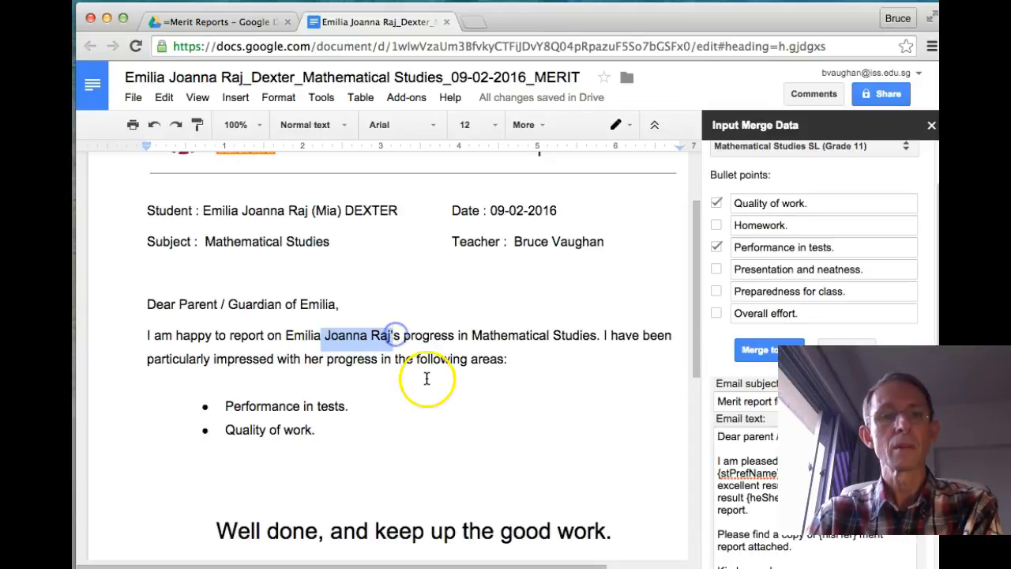
key("BackSpace")
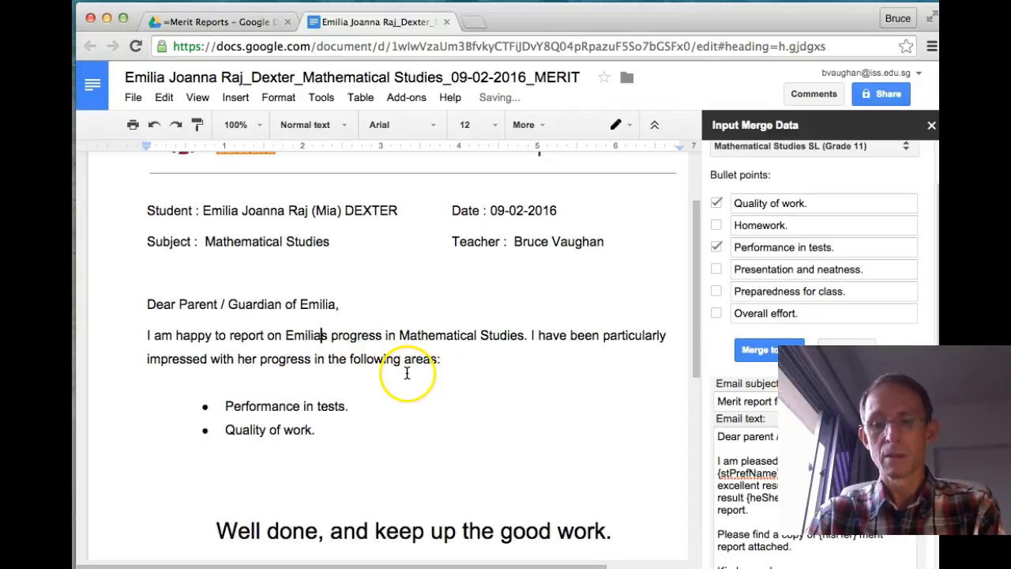
type("'")
Add the comment "Bla bla bla!!" on the empty line between the bullet points and "Well done, and keep up the good work."
scroll(404, 381, "down", 3)
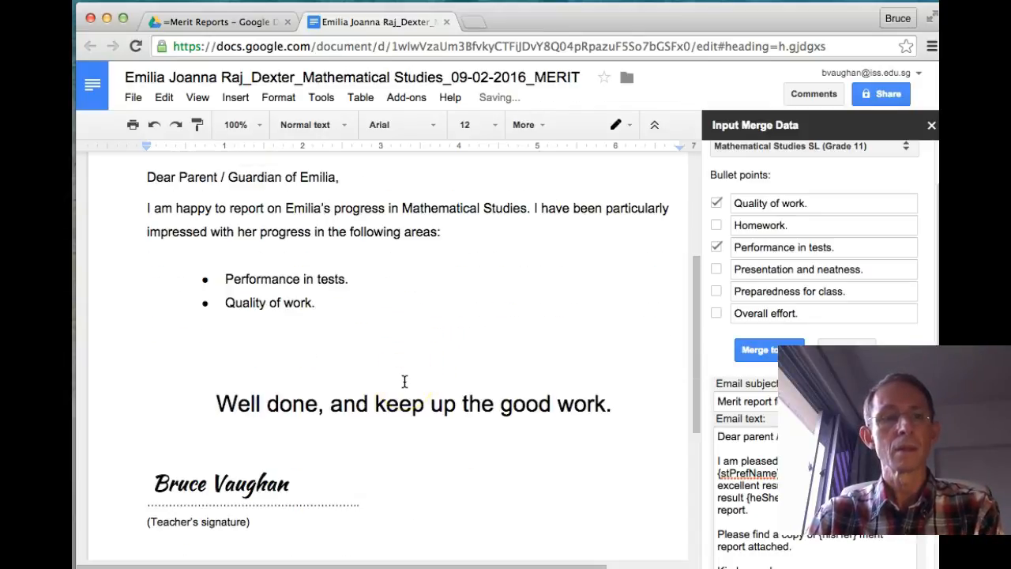
scroll(403, 379, "down", 3)
scroll(342, 370, "up", 2)
scroll(309, 319, "up", 3)
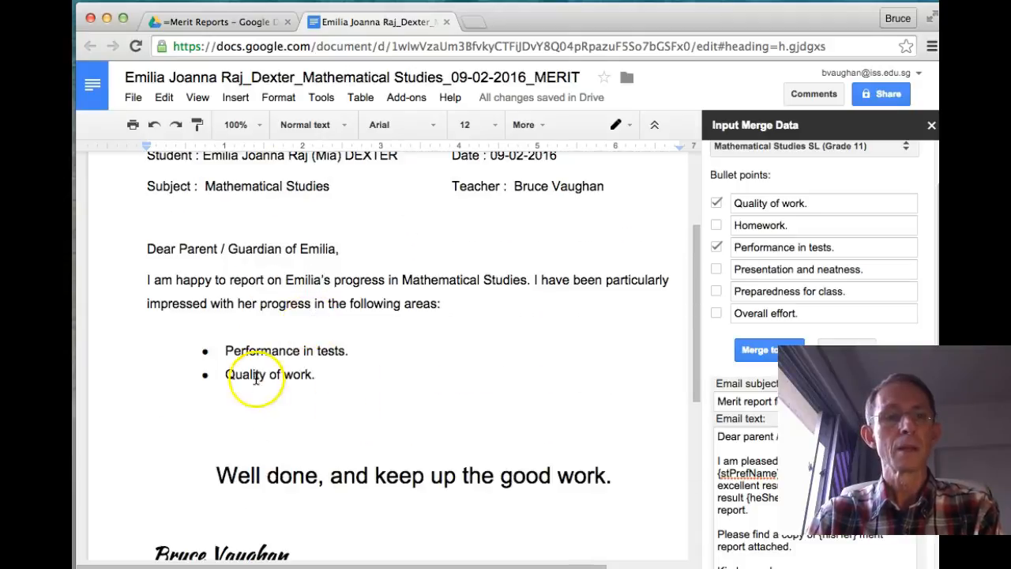
left_click(173, 422)
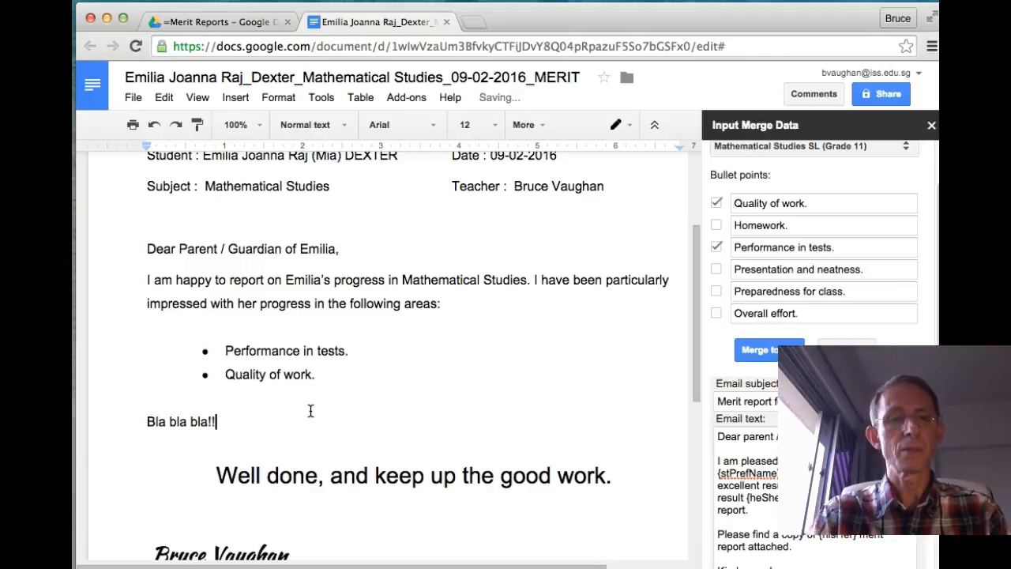
Review the whole merged merit report, from its heading down to the teacher's signature
scroll(285, 316, "up", 4)
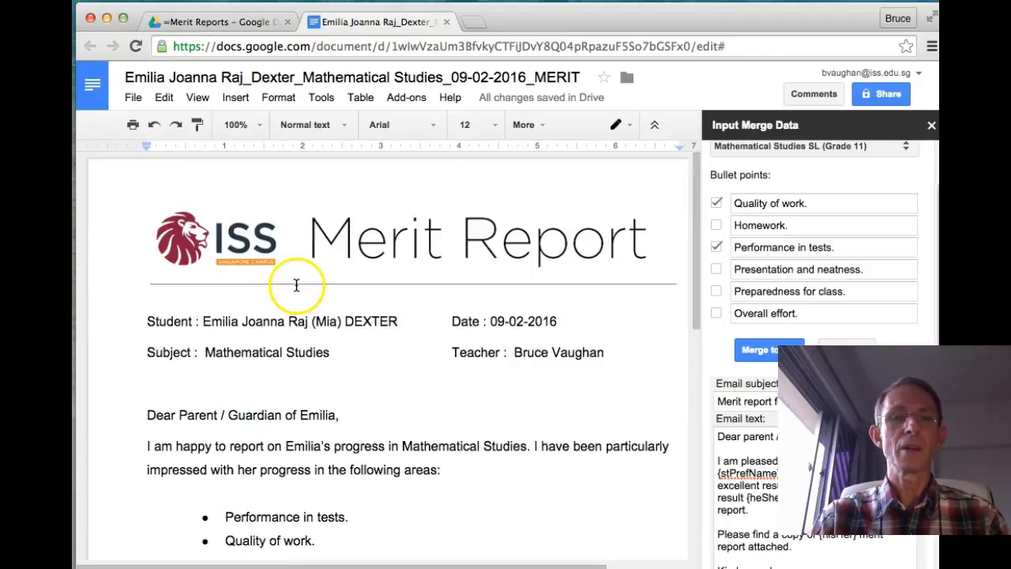
scroll(334, 447, "down", 3)
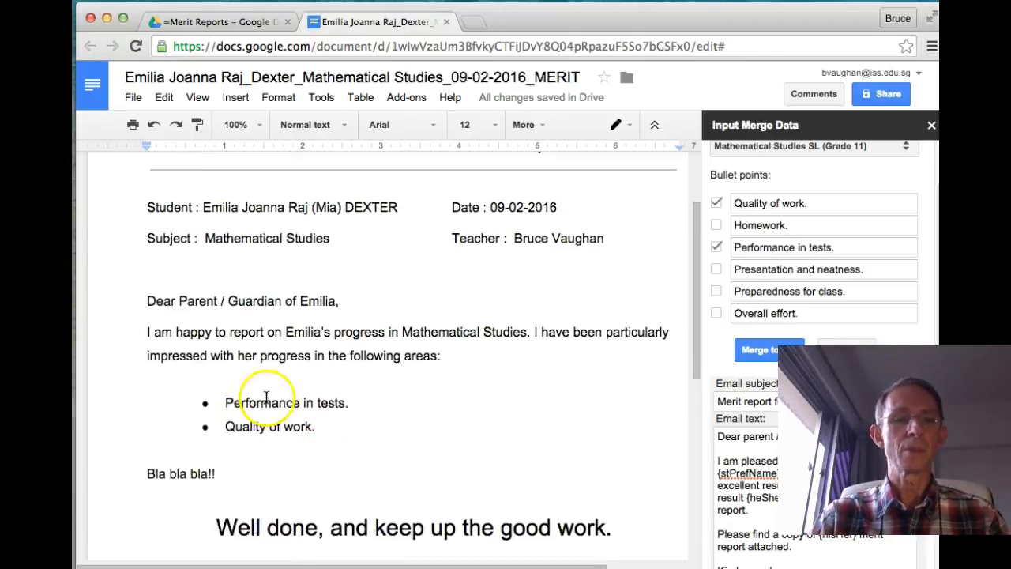
scroll(391, 324, "down", 10)
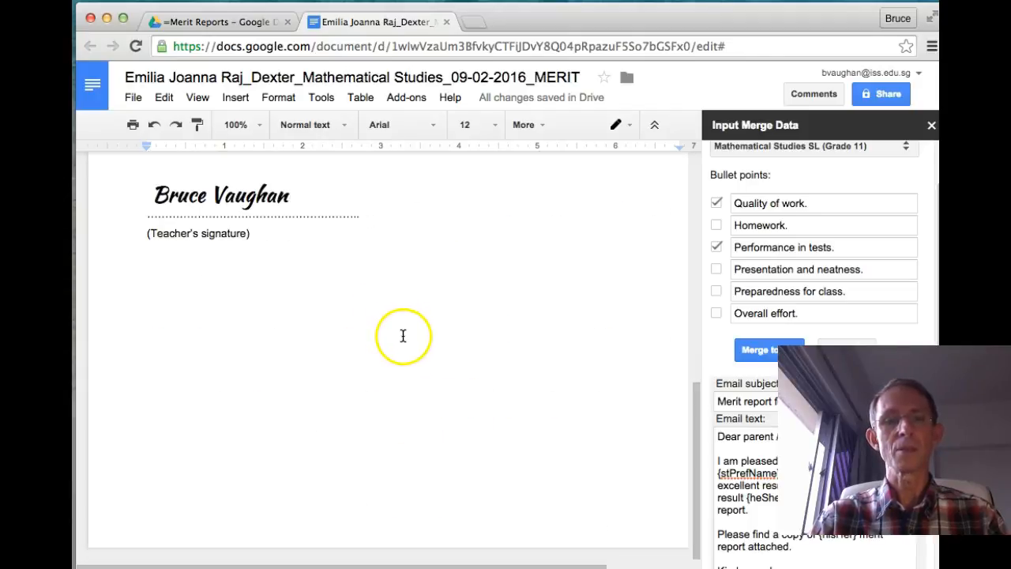
scroll(405, 335, "up", 14)
scroll(408, 338, "down", 7)
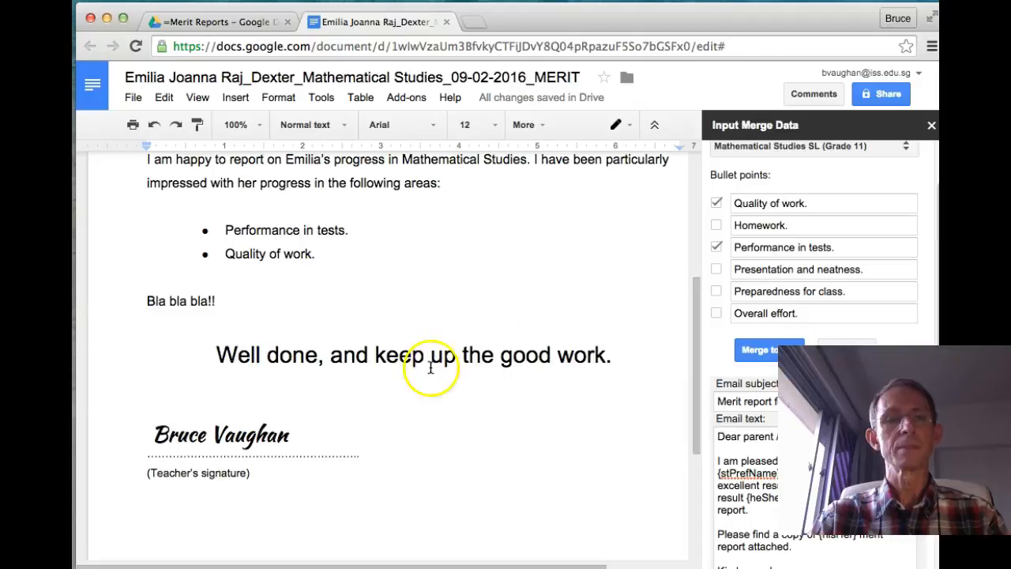
scroll(497, 310, "up", 7)
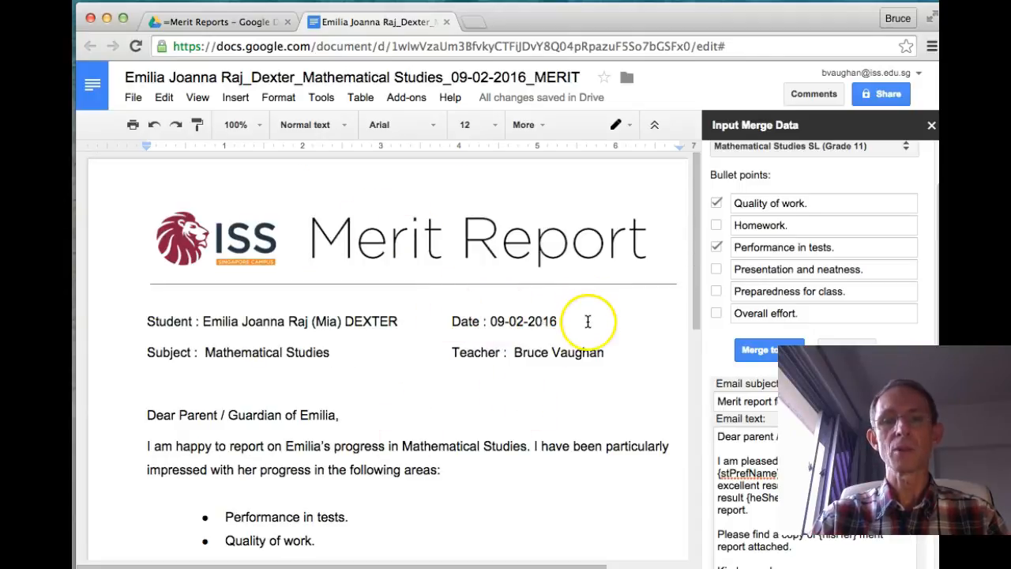
Generate the email check preview for the personalised merit report
scroll(600, 327, "down", 4)
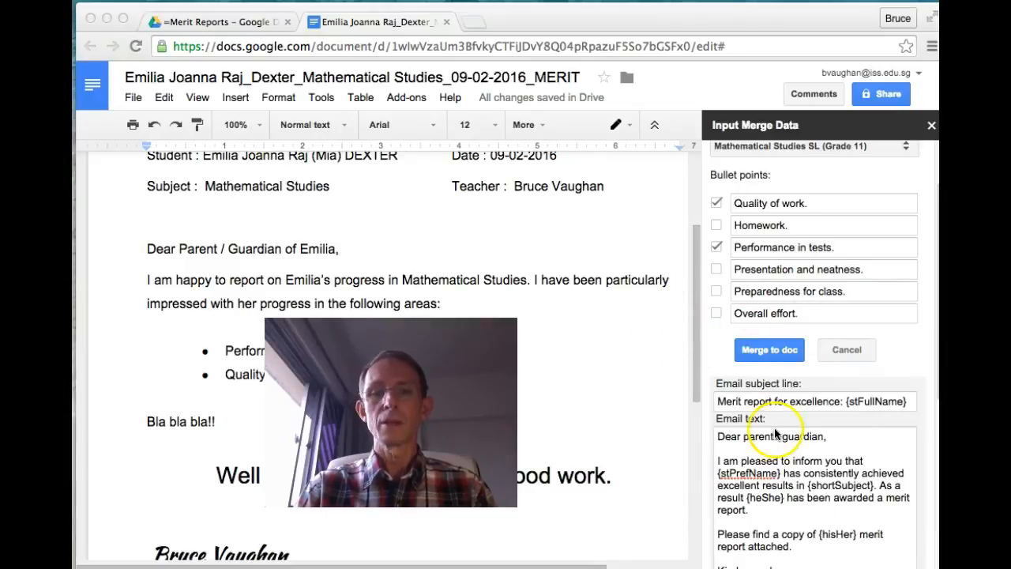
scroll(774, 426, "down", 8)
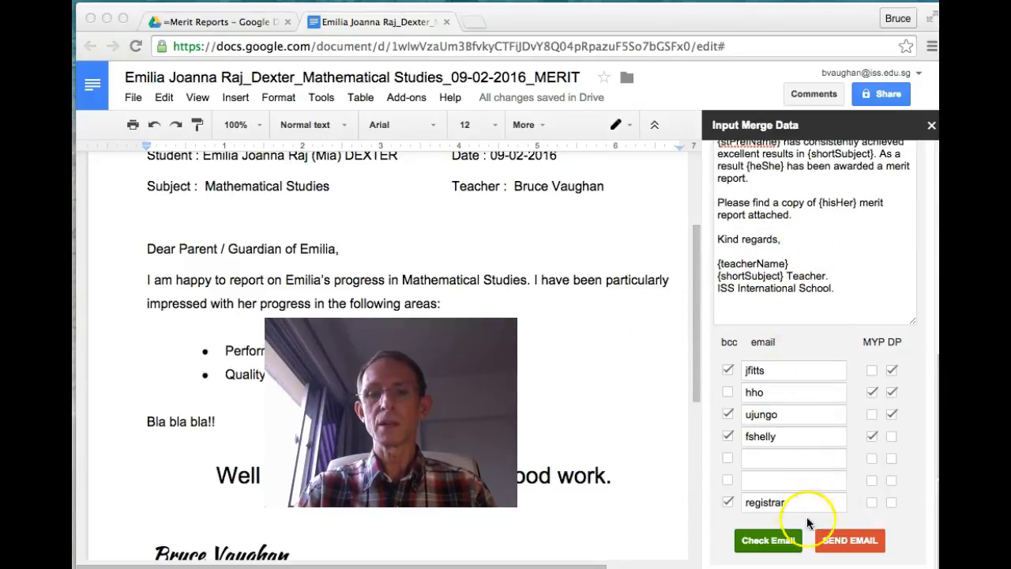
left_click(769, 542)
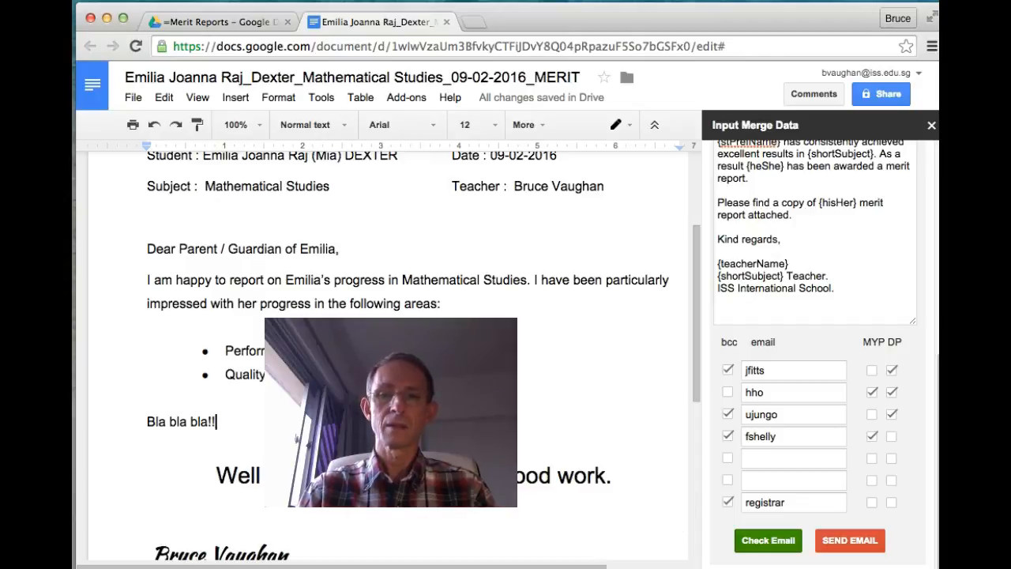
left_click(762, 541)
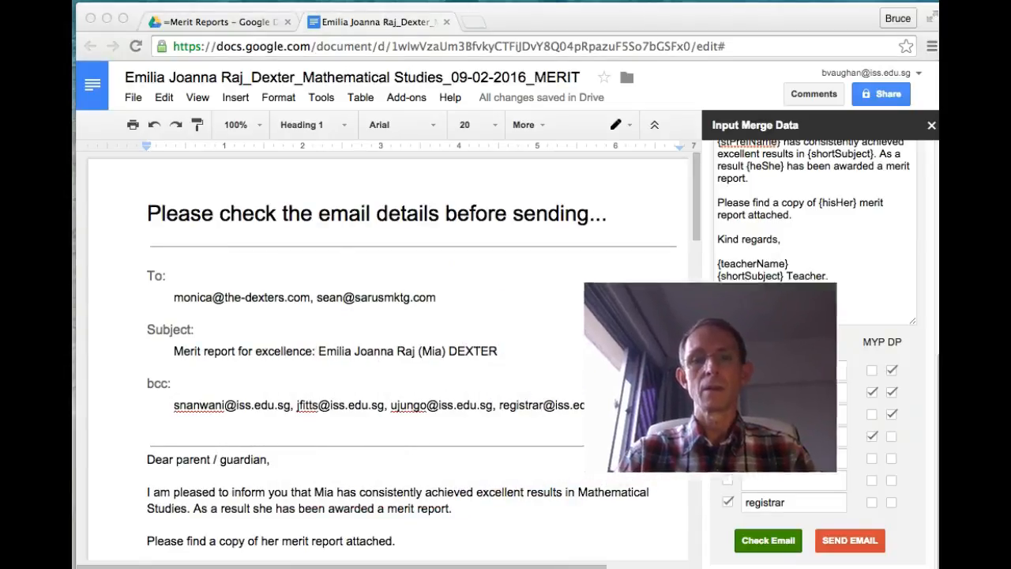
Review the email preview's recipients, subject line, bcc addresses and message text, including the merit report below it
scroll(539, 344, "down", 10)
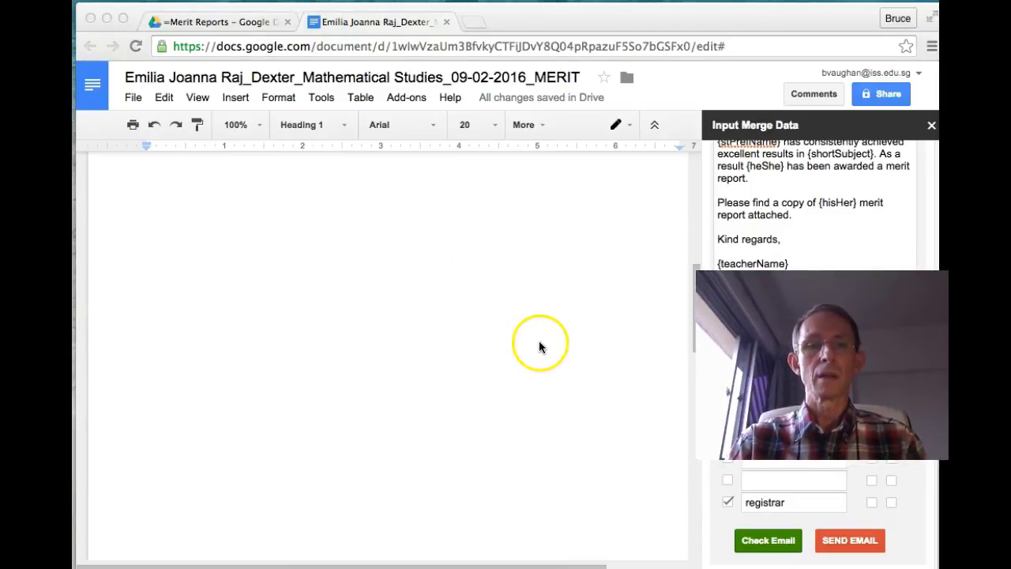
scroll(556, 345, "up", 5)
scroll(556, 345, "down", 6)
scroll(555, 344, "down", 15)
scroll(550, 403, "up", 20)
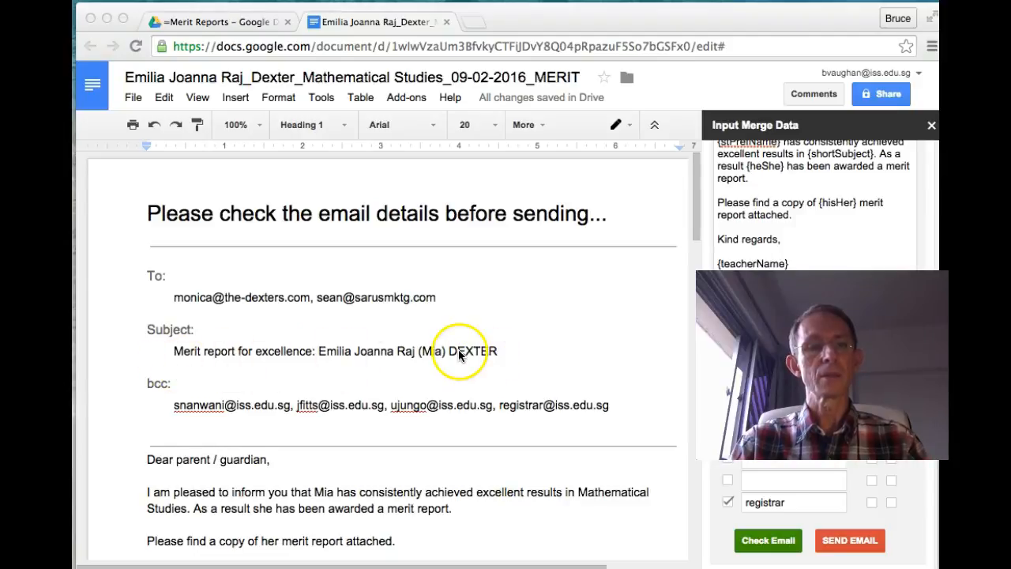
scroll(442, 351, "down", 3)
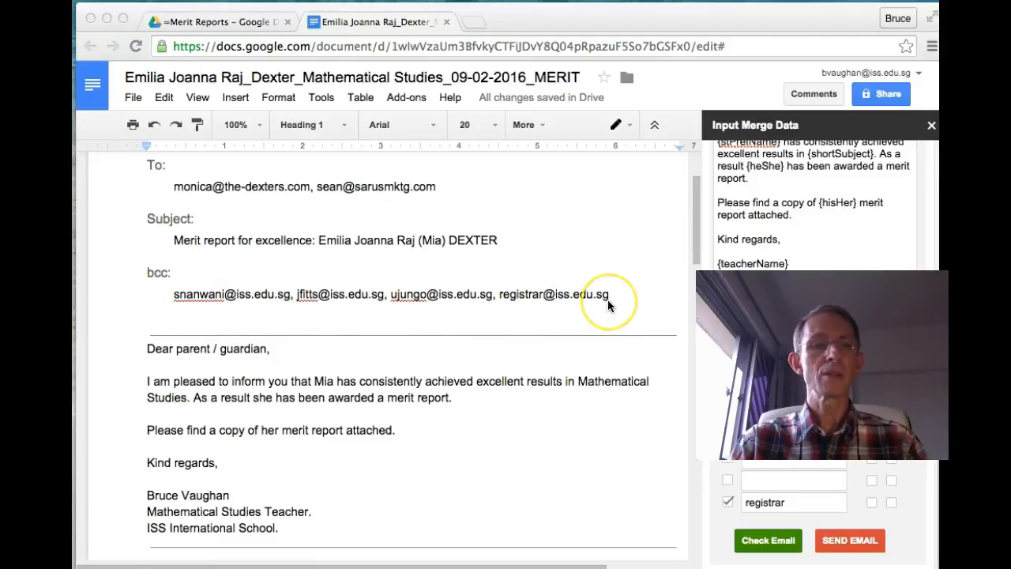
scroll(607, 299, "down", 5)
scroll(587, 295, "up", 4)
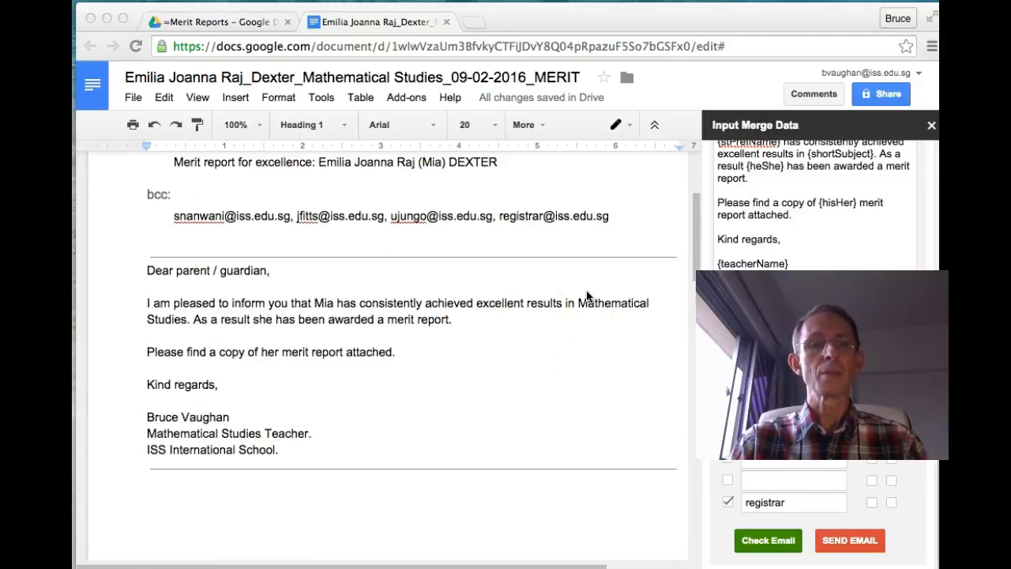
scroll(316, 249, "up", 2)
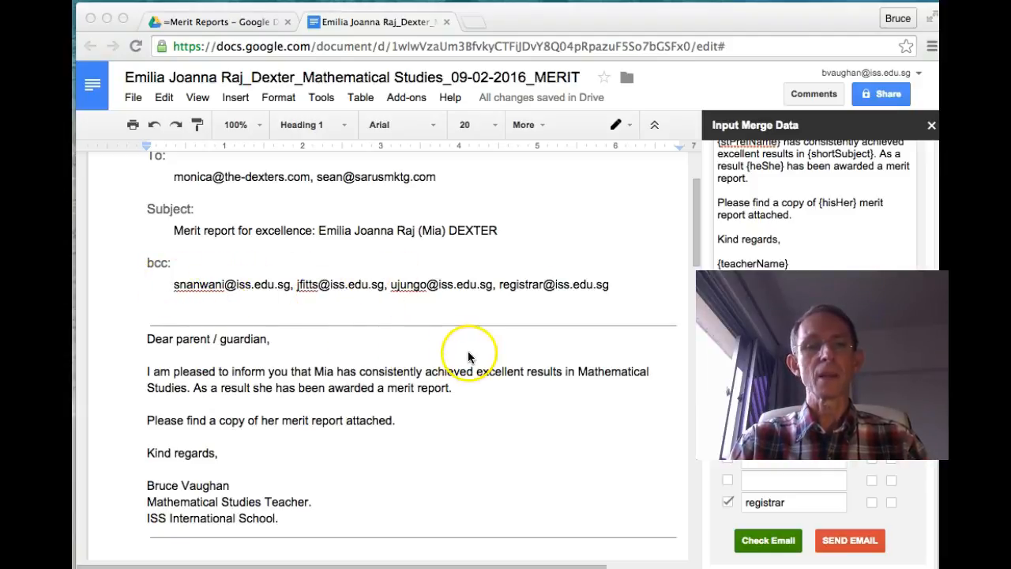
scroll(463, 353, "down", 2)
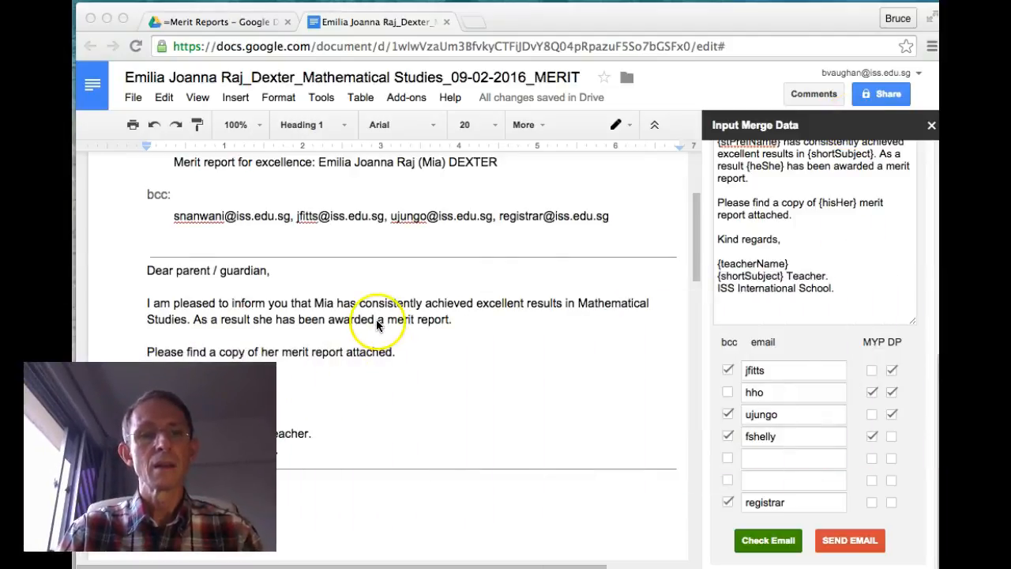
Replace the word "pleased" with "delighted" in the opening sentence of the merge email text
left_click(839, 225)
scroll(838, 225, "up", 1)
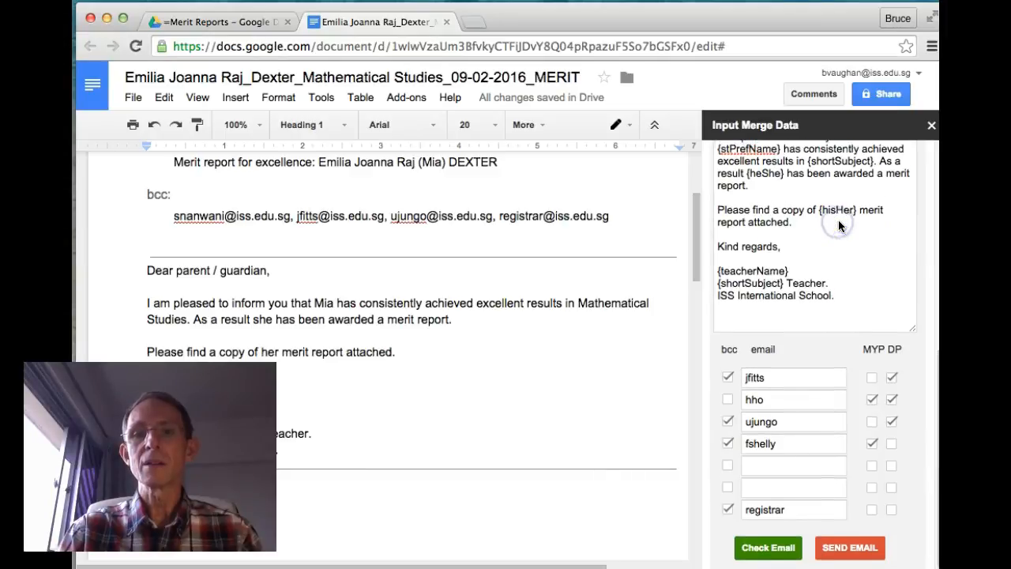
scroll(838, 225, "up", 3)
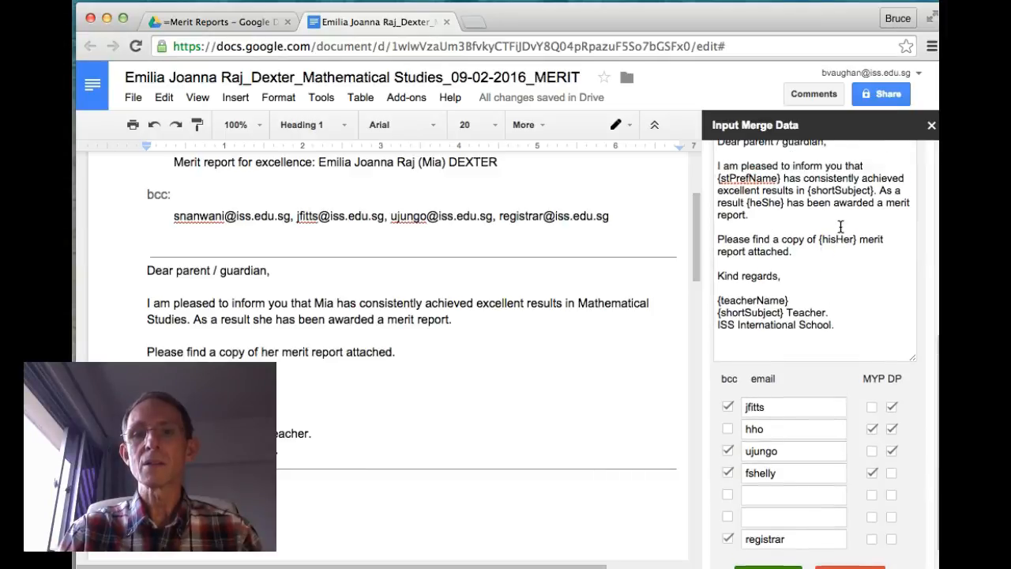
left_click(759, 241)
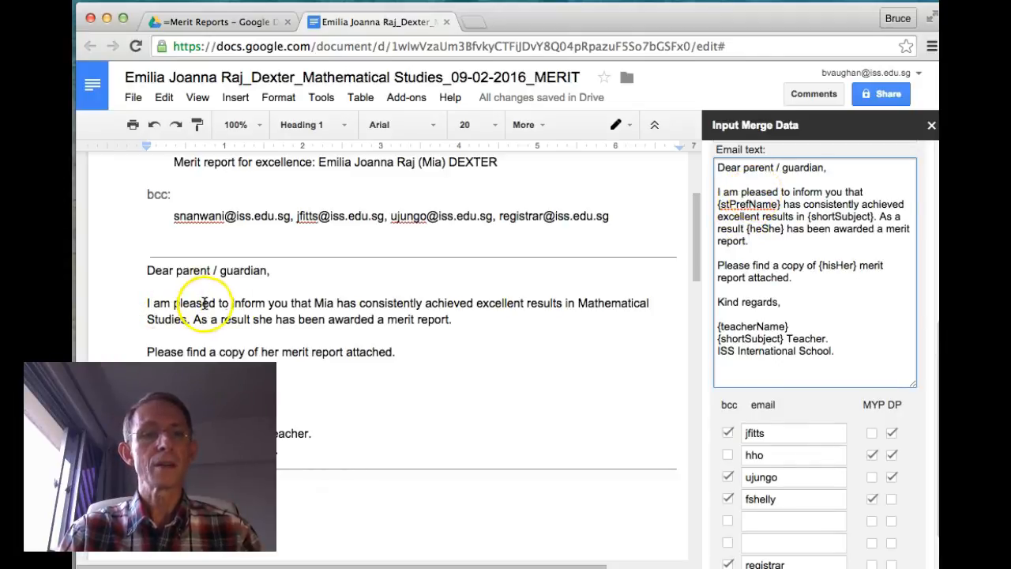
left_click(760, 194)
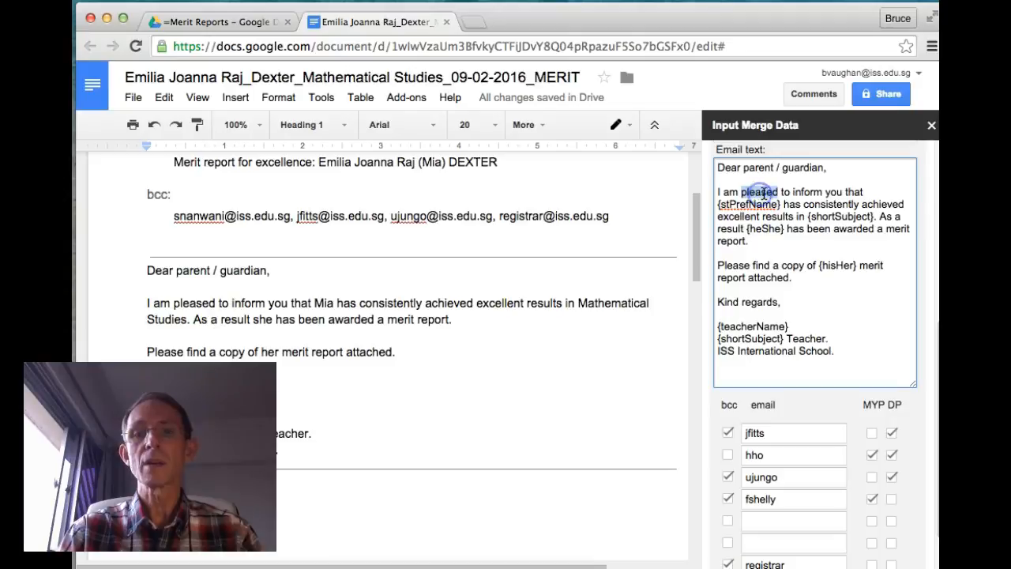
type("deli")
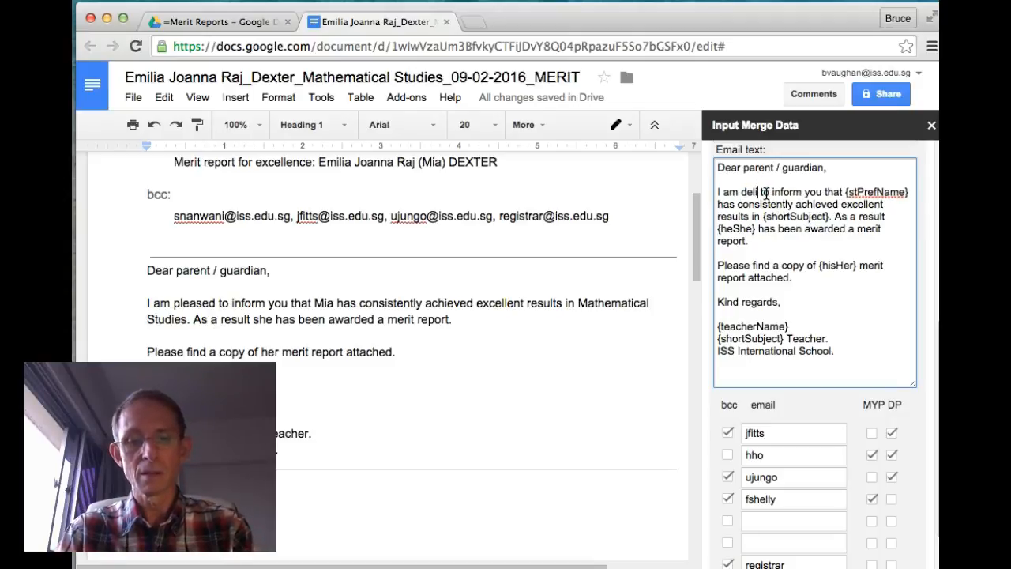
type("ghted")
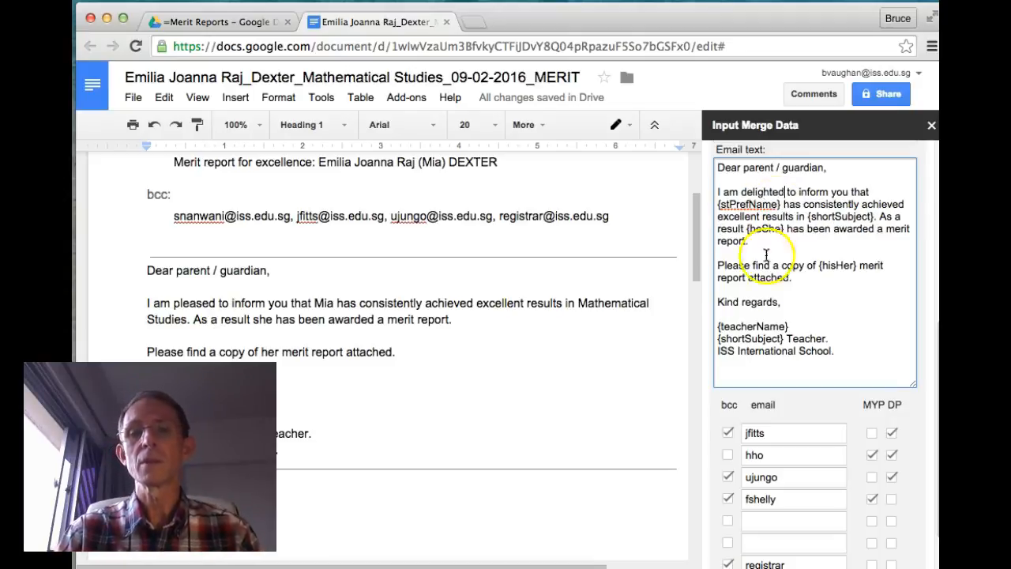
Include the second listed staff contact in the email's bcc recipients and exclude the first one
scroll(870, 256, "down", 1)
scroll(870, 256, "down", 2)
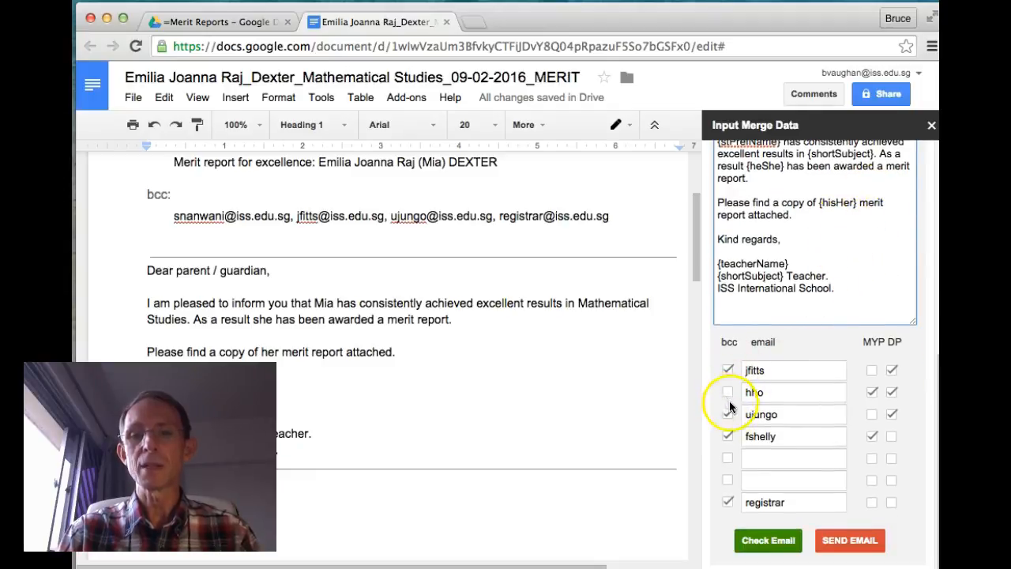
left_click(727, 395)
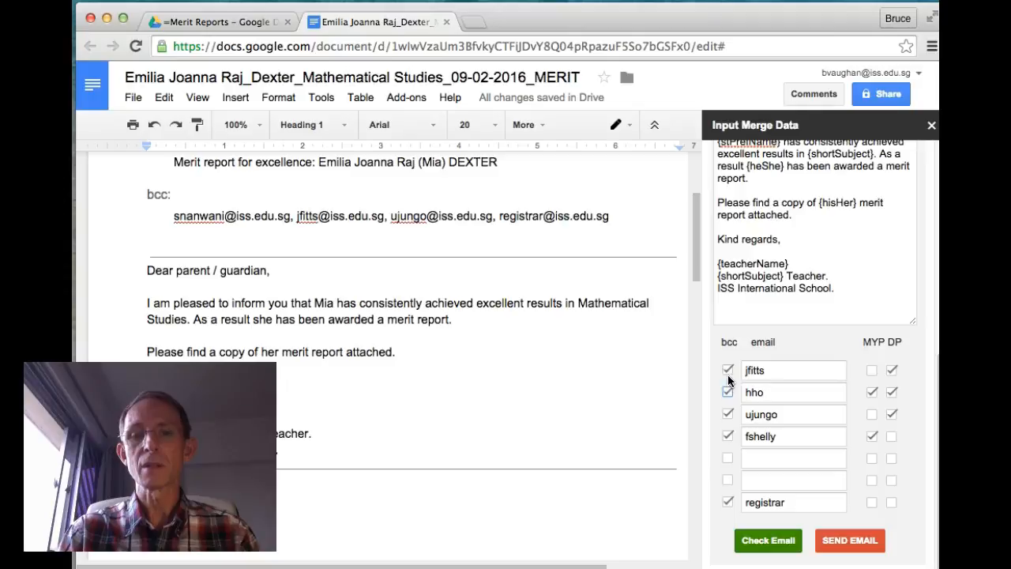
left_click(727, 371)
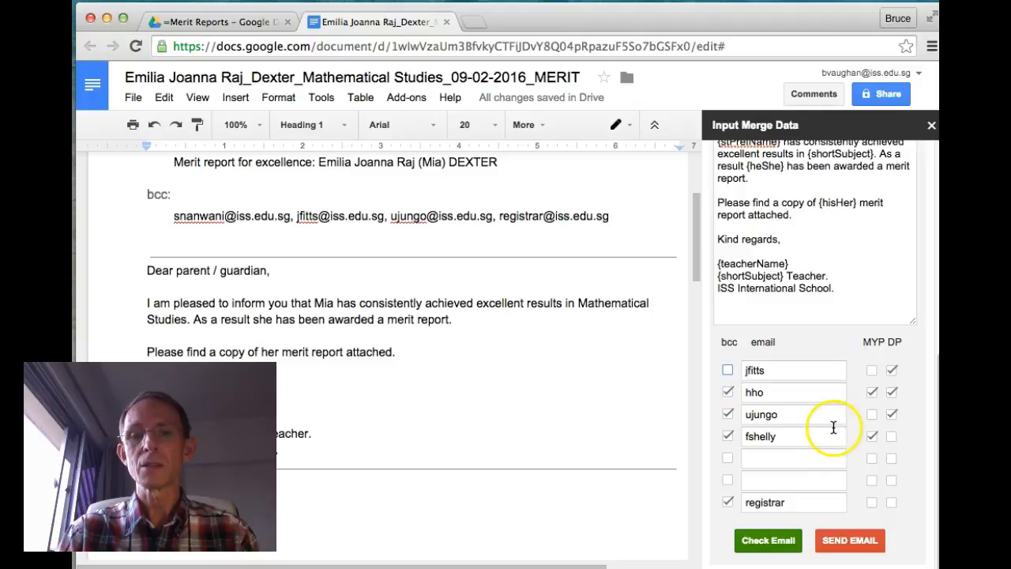
Regenerate the email check preview and check its revised message wording and the second bcc address
left_click(772, 542)
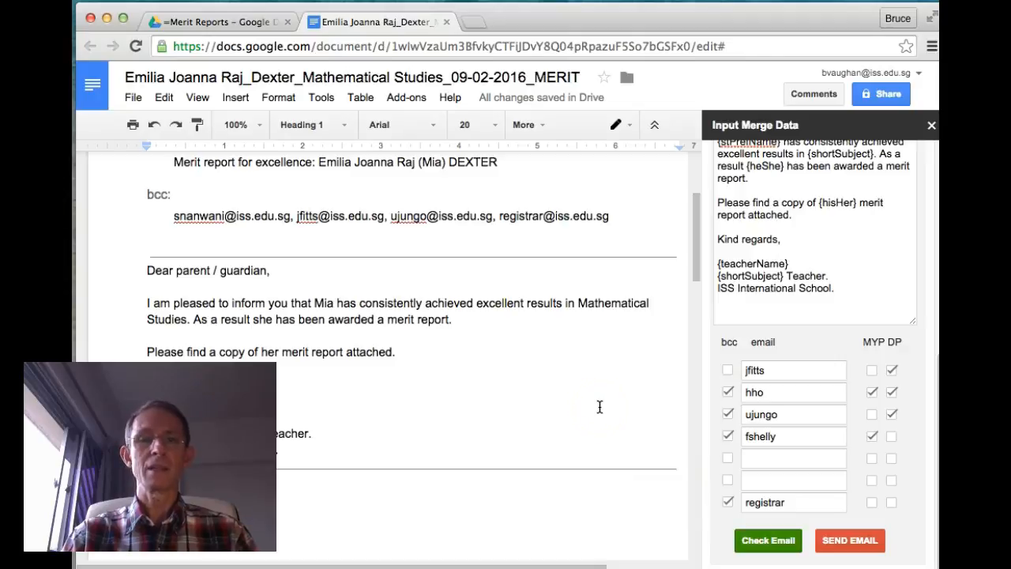
scroll(599, 406, "down", 3)
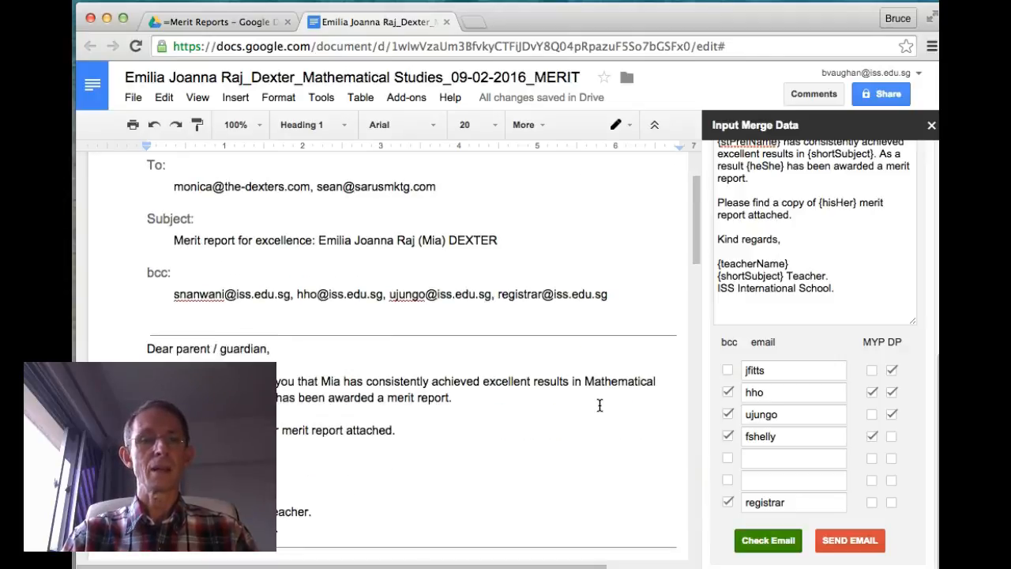
scroll(599, 404, "down", 1)
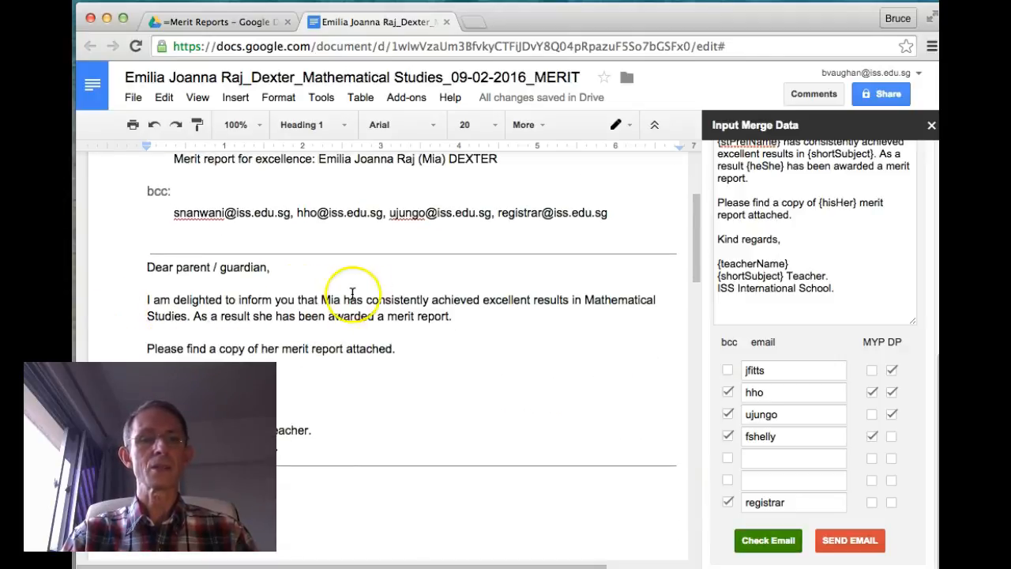
scroll(291, 292, "up", 1)
scroll(290, 291, "up", 1)
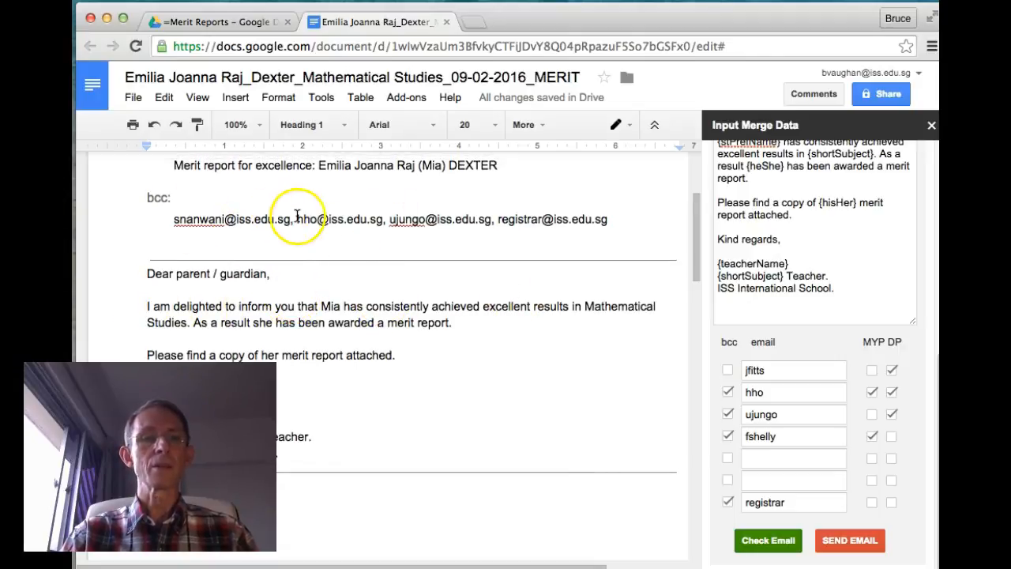
left_click_drag(298, 218, 385, 218)
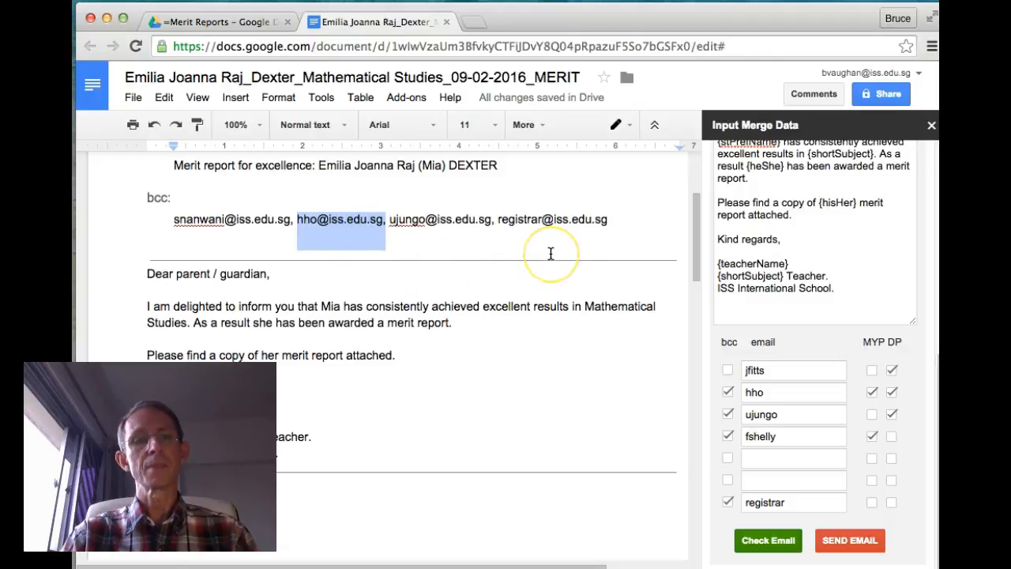
Examine the updated email preview from the recipients to the signature, along with the merit report on the following page
scroll(550, 253, "down", 5)
scroll(551, 253, "up", 8)
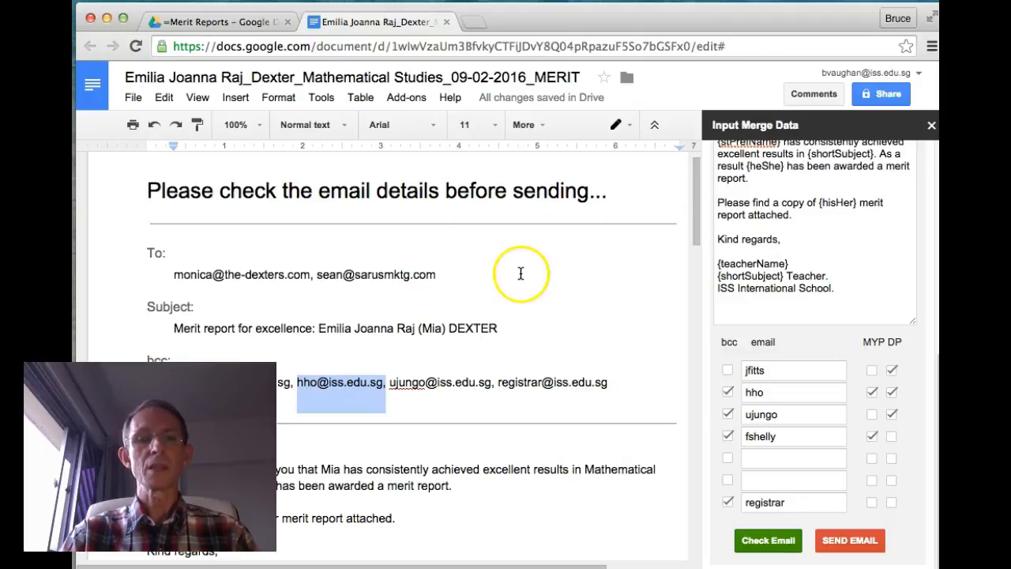
scroll(517, 275, "down", 7)
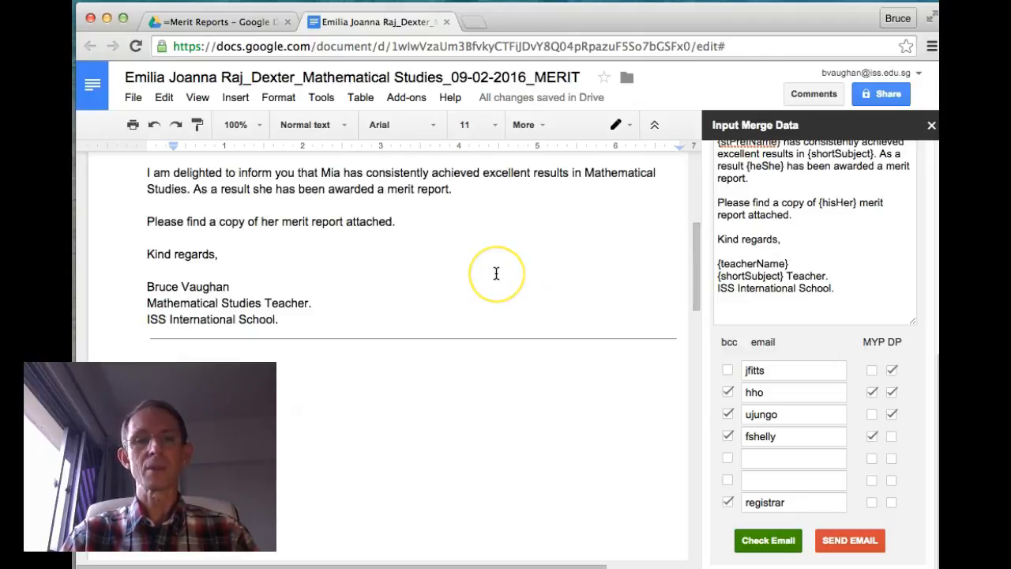
scroll(496, 273, "down", 10)
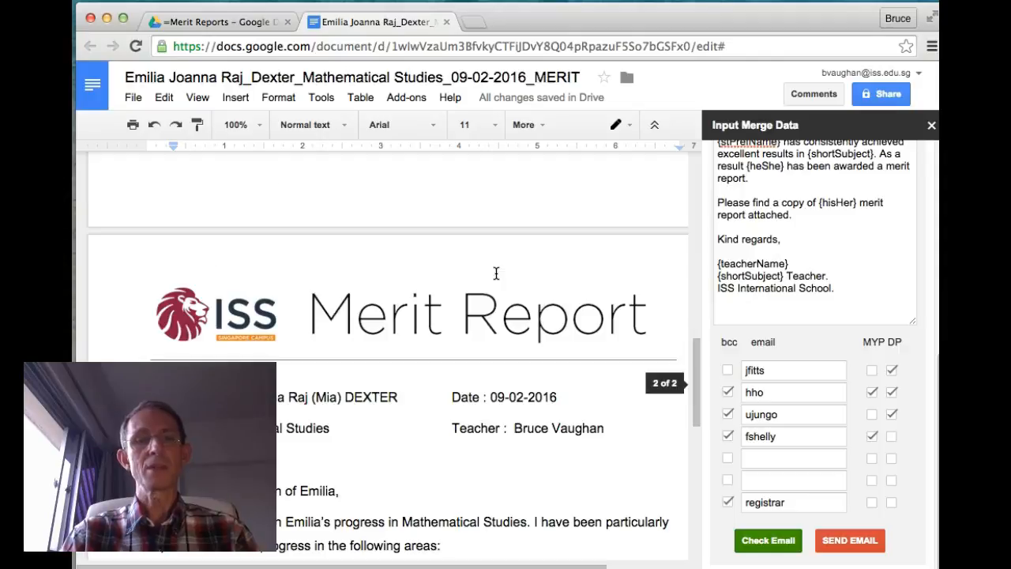
scroll(496, 273, "down", 8)
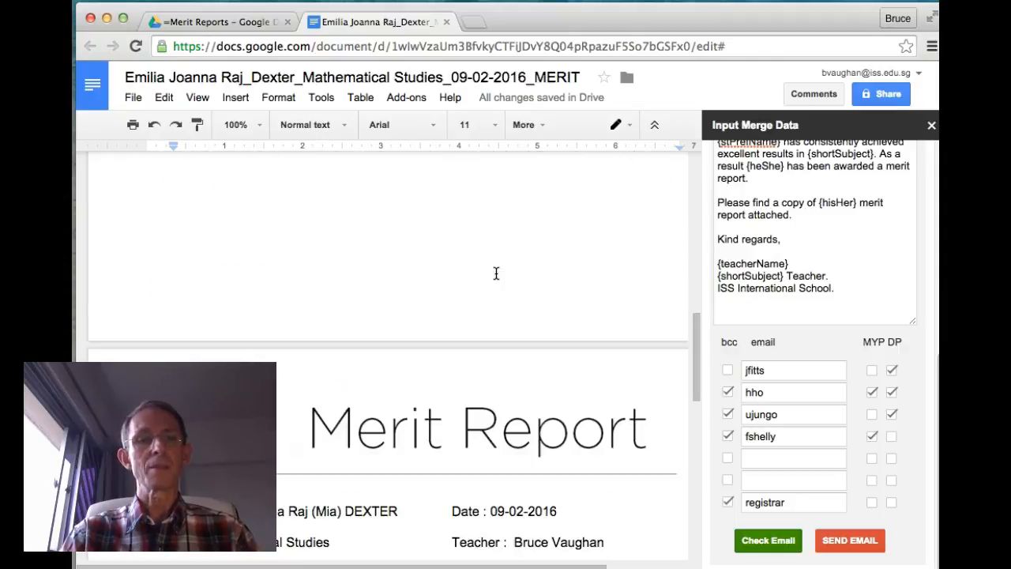
scroll(496, 273, "down", 4)
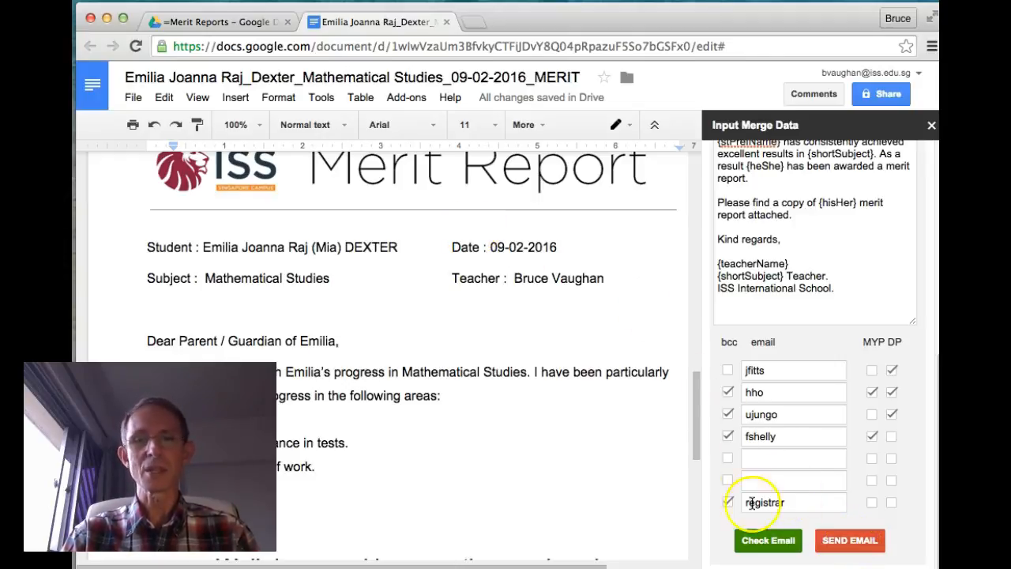
scroll(516, 413, "up", 5)
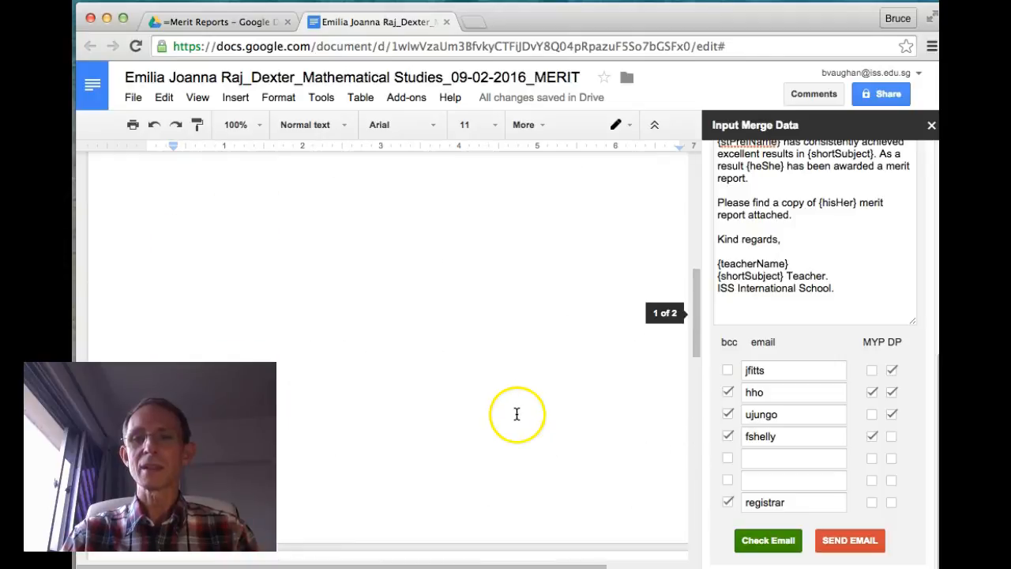
scroll(818, 268, "up", 5)
Close the Input Merge Data sidebar and look over the document from the email details to the merit report
left_click(847, 427)
scroll(707, 352, "up", 7)
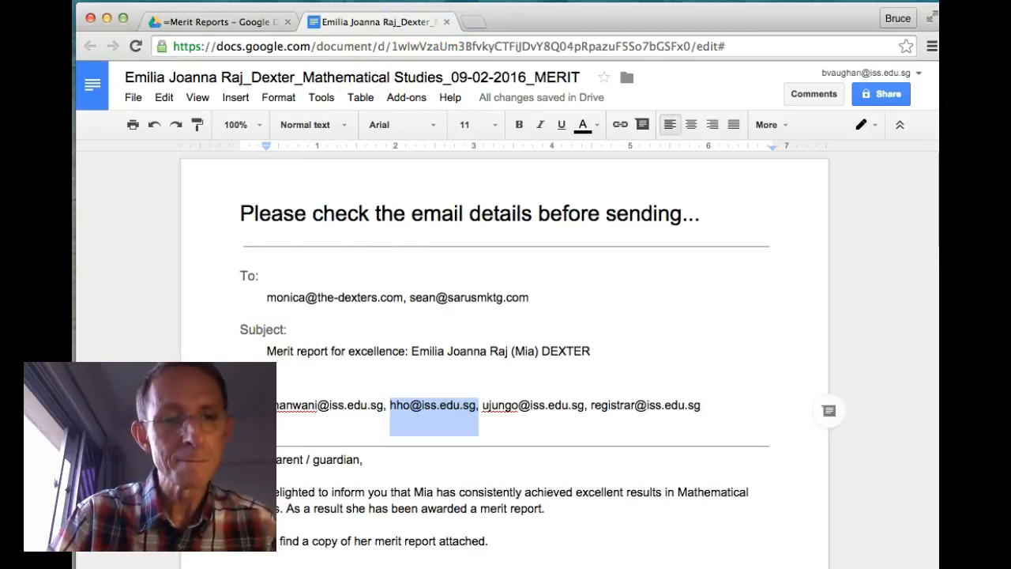
scroll(463, 351, "down", 10)
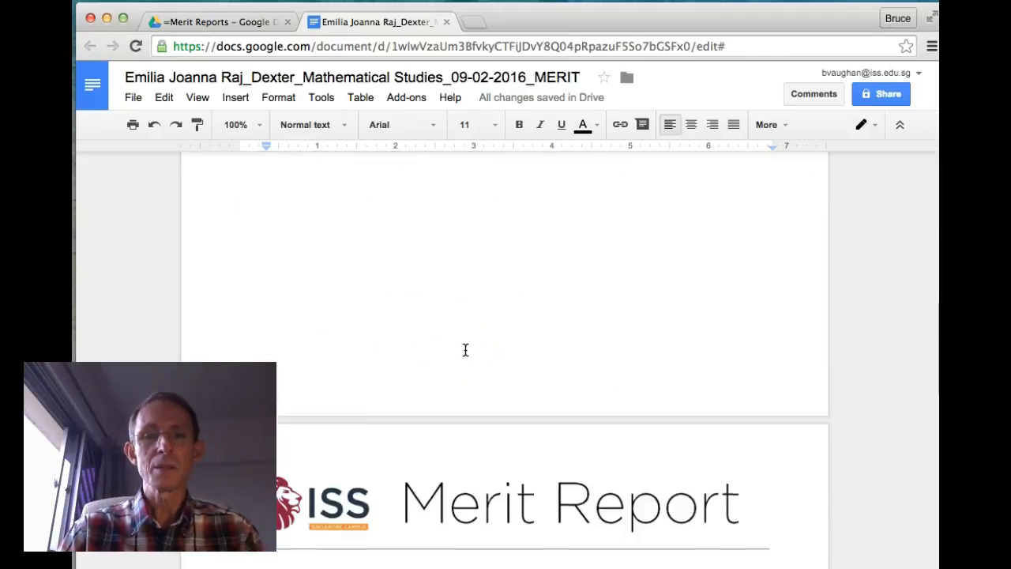
scroll(644, 427, "down", 3)
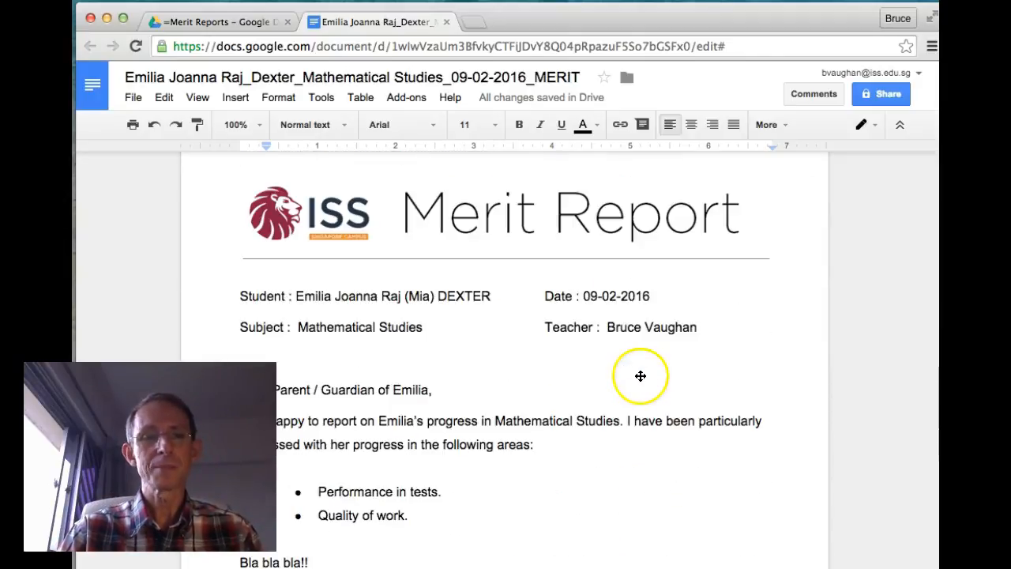